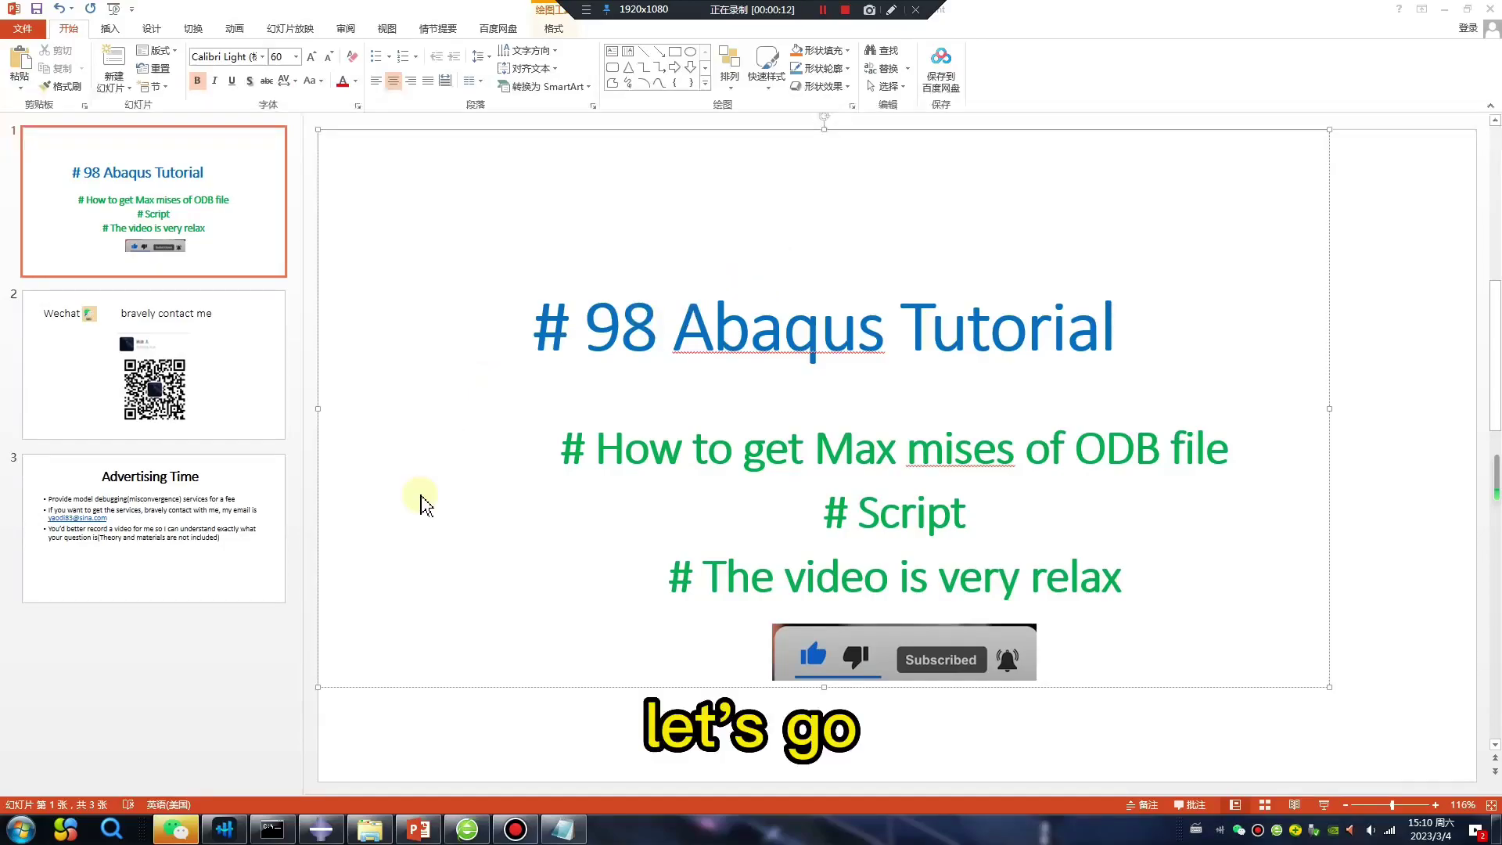
Bring the Abaqus/CAE model window in front of the PowerPoint title slide
left_click(324, 829)
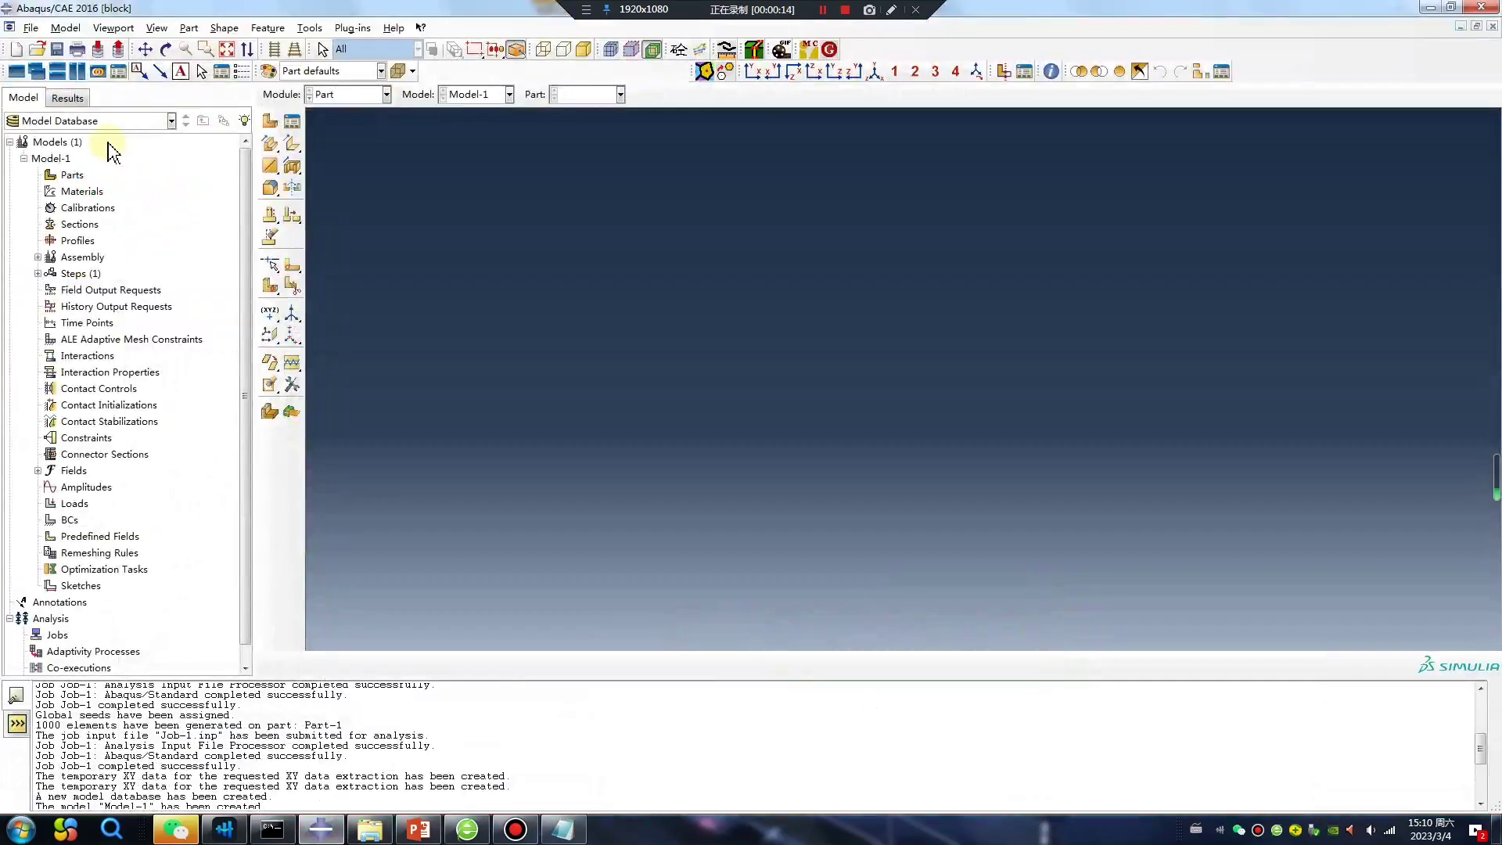
Set the Abaqus work directory
left_click(31, 28)
left_click(109, 114)
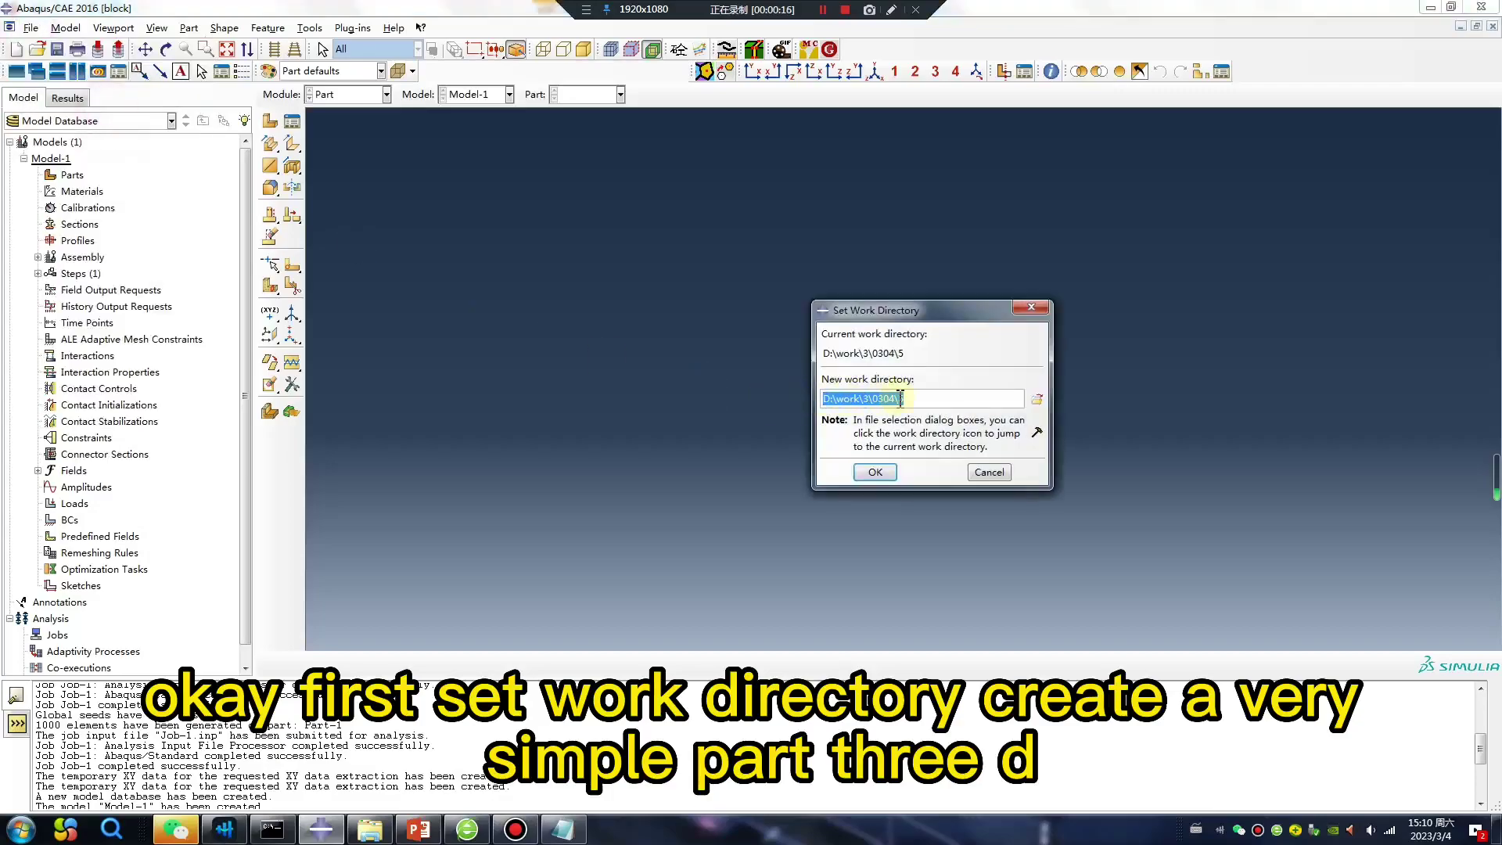
left_click(873, 470)
Create Part-1 as a 3D deformable solid extrusion of a square sketch
left_click(270, 122)
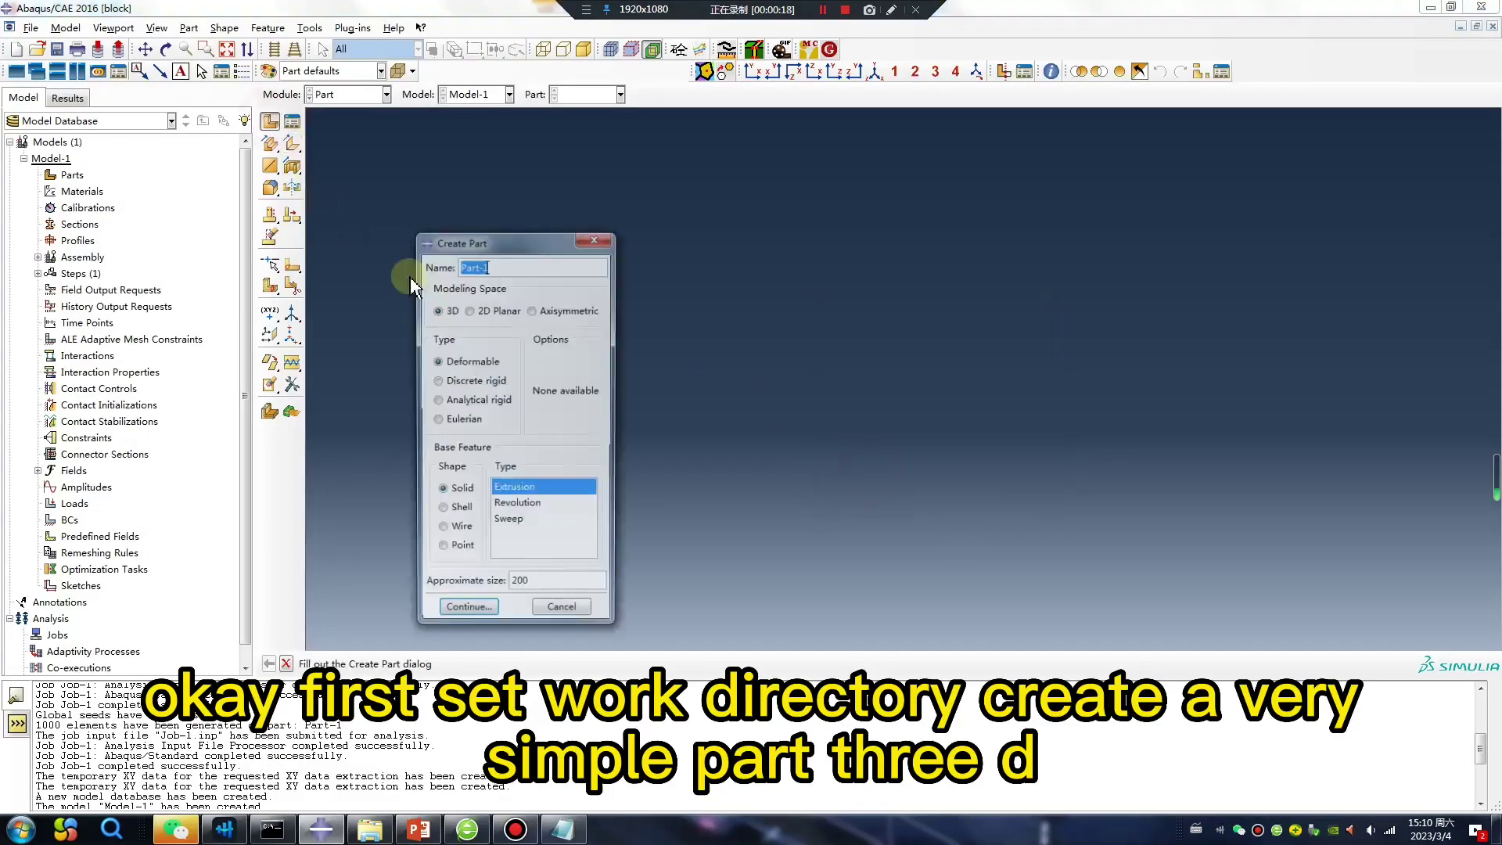
left_click(468, 614)
left_click(292, 145)
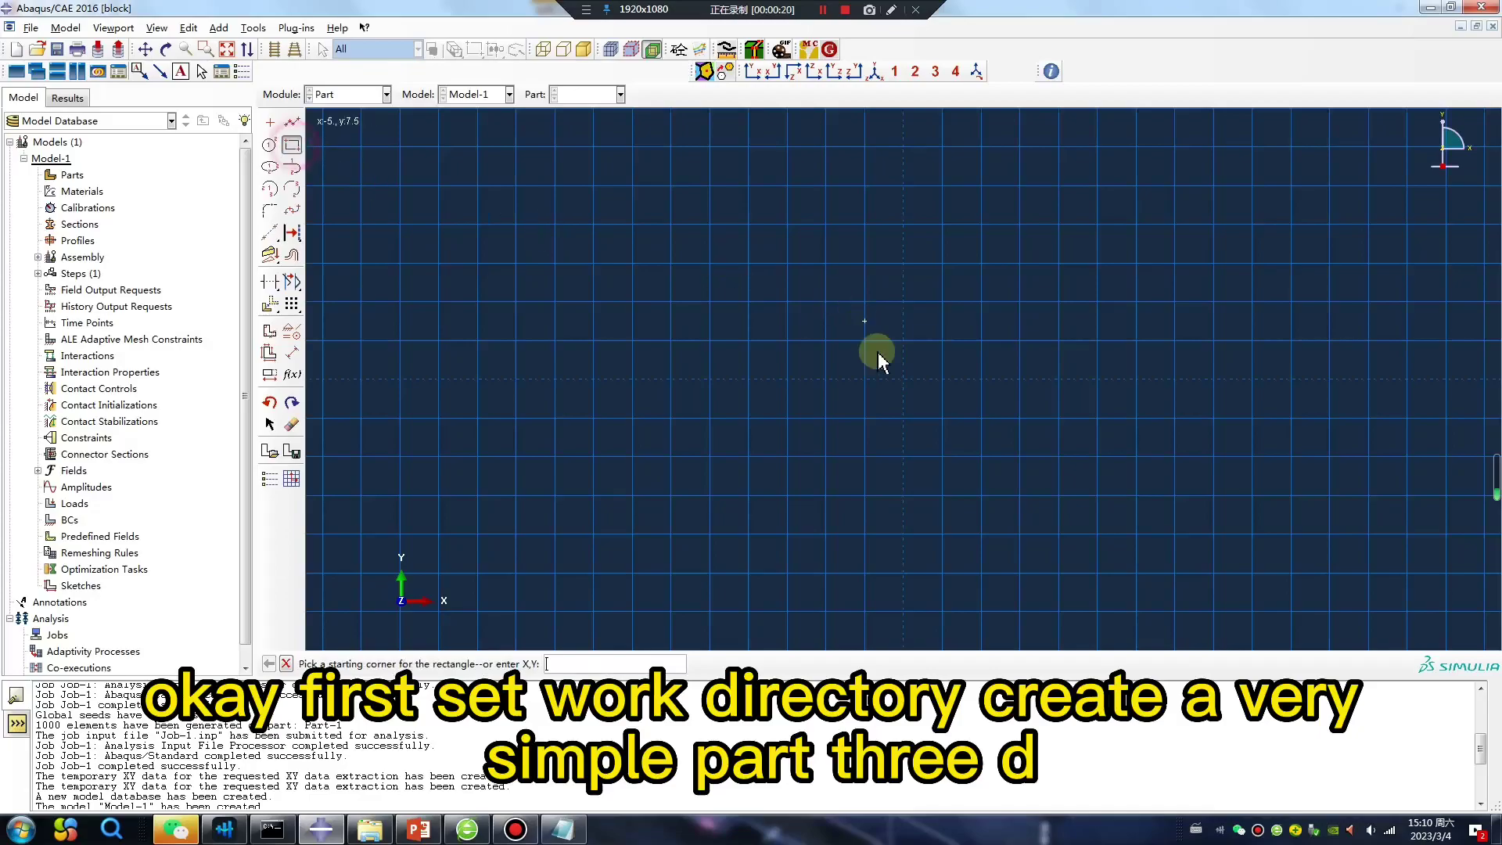
left_click(914, 368)
left_click(990, 301)
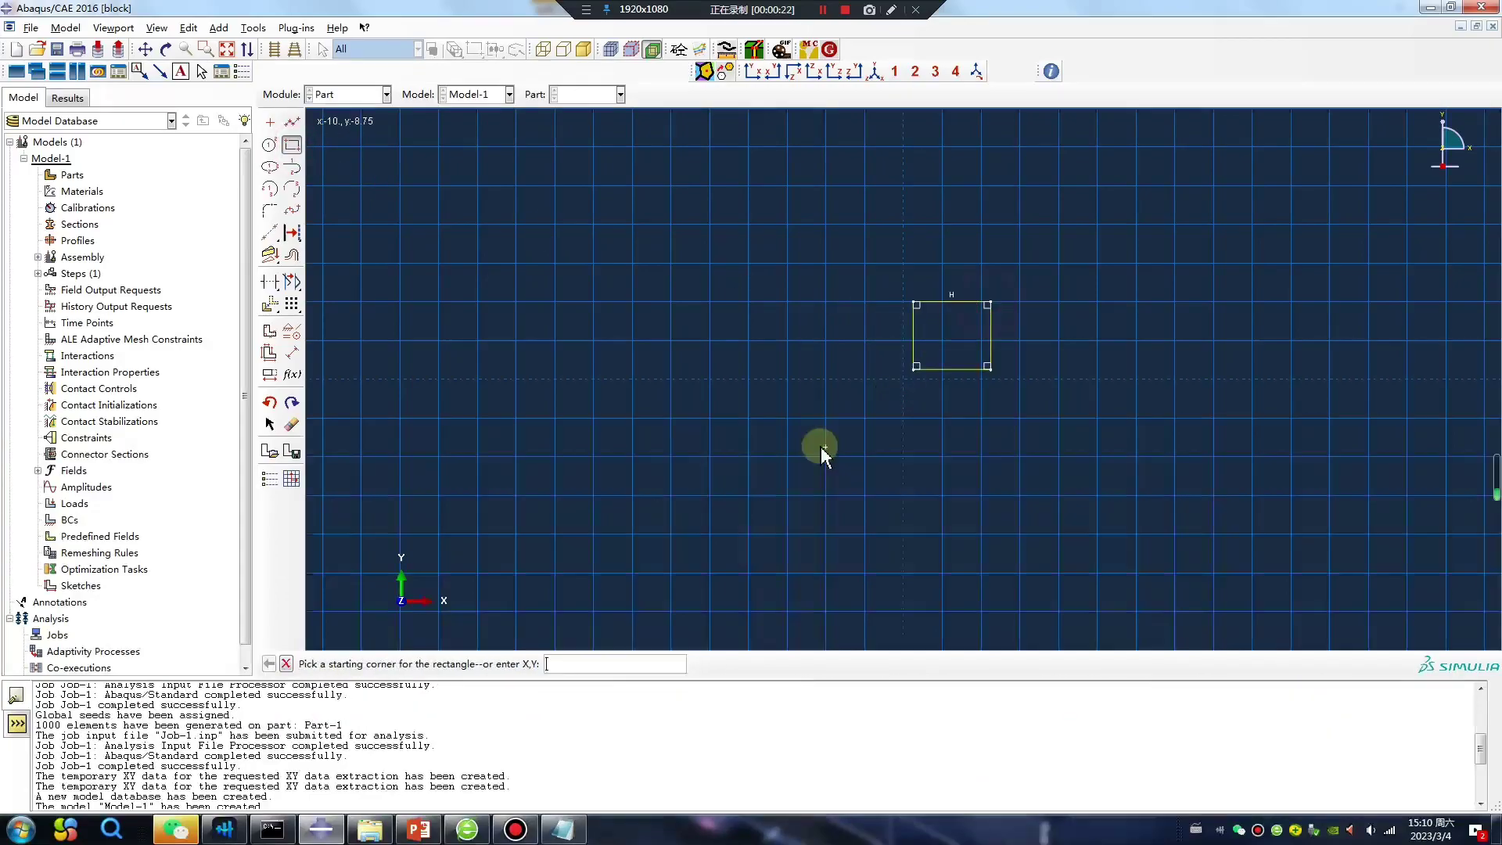
middle_click(821, 449)
middle_click(822, 457)
key("Return")
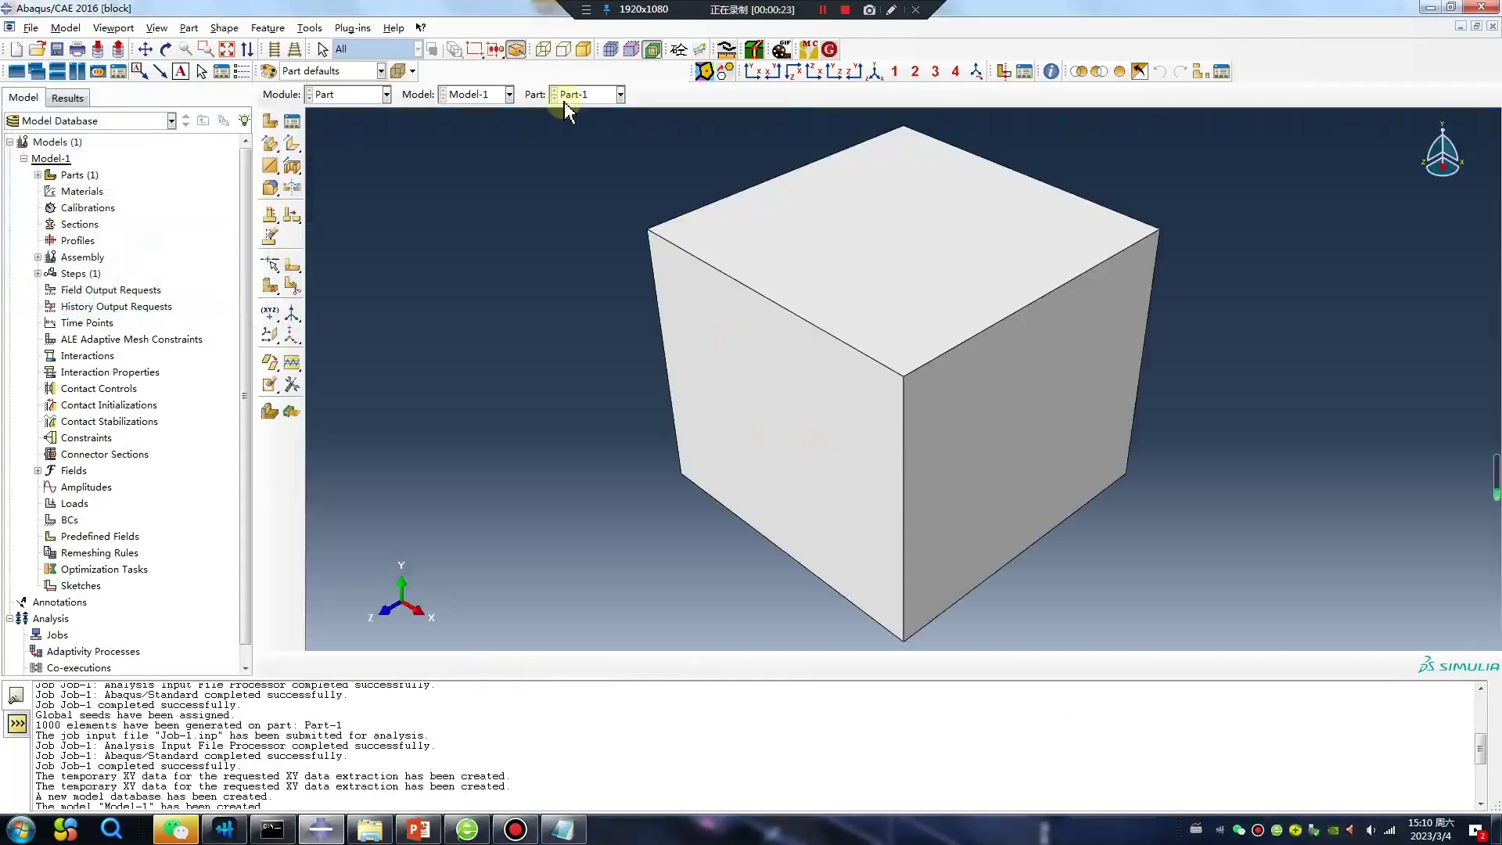
Define Material-1 as elastic with Young's modulus 2e5 and Poisson's ratio 0.3
left_click(359, 97)
left_click(344, 143)
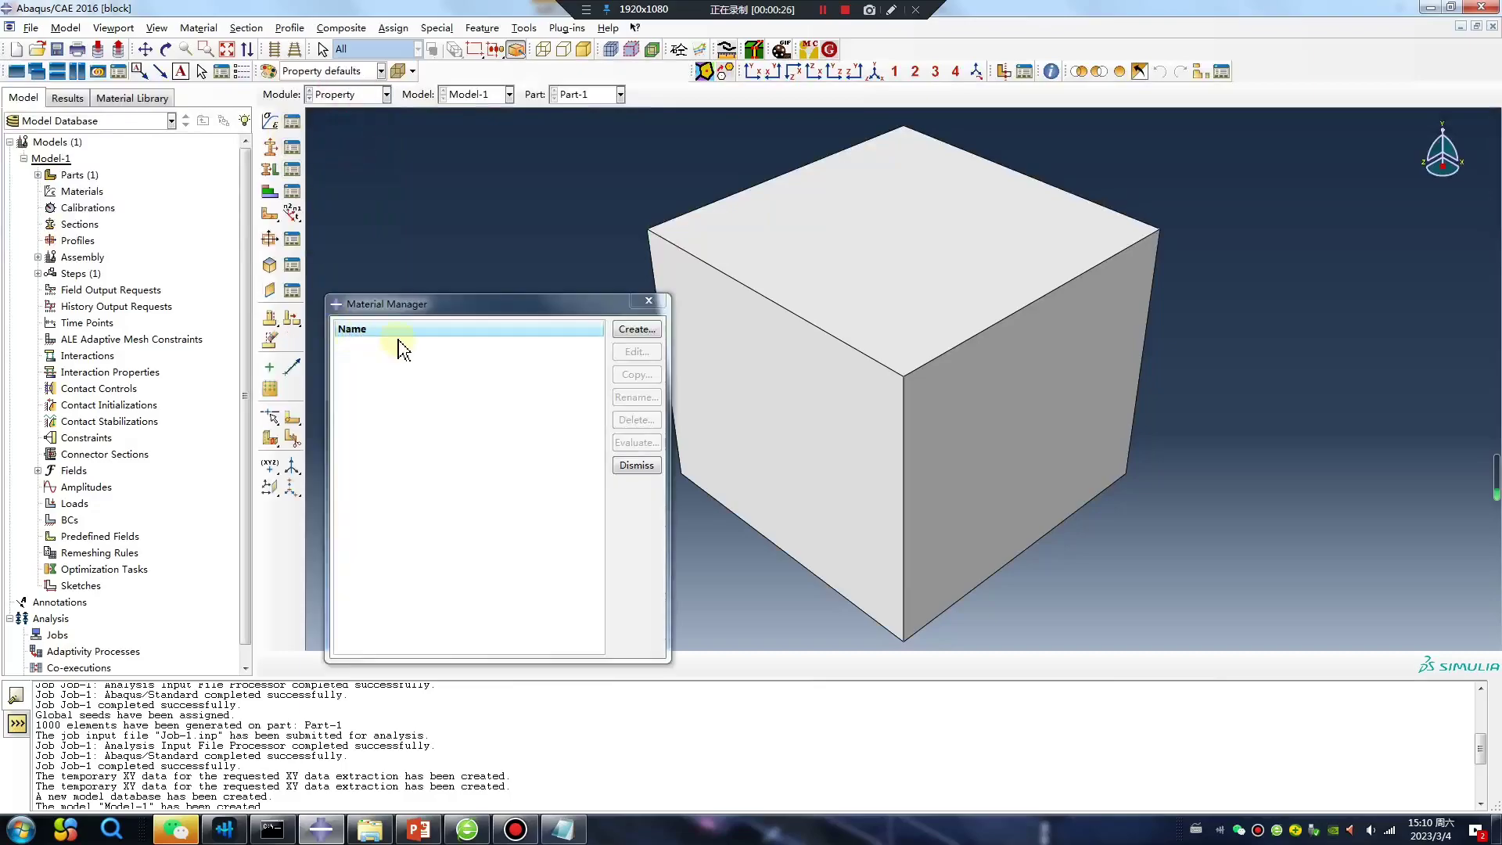
left_click(269, 149)
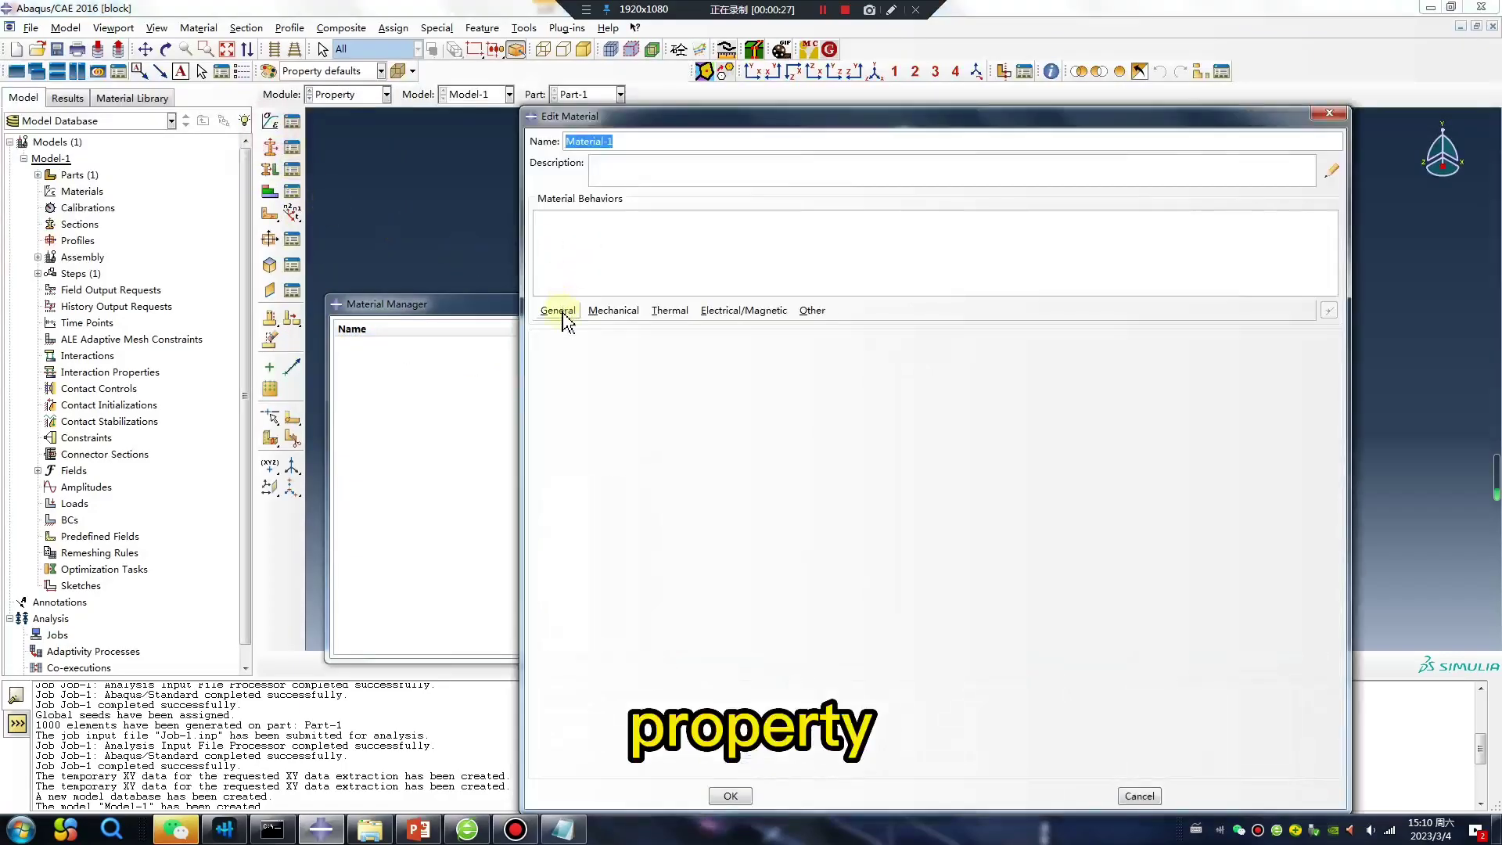
left_click(615, 311)
mouse_move(754, 332)
left_click(837, 329)
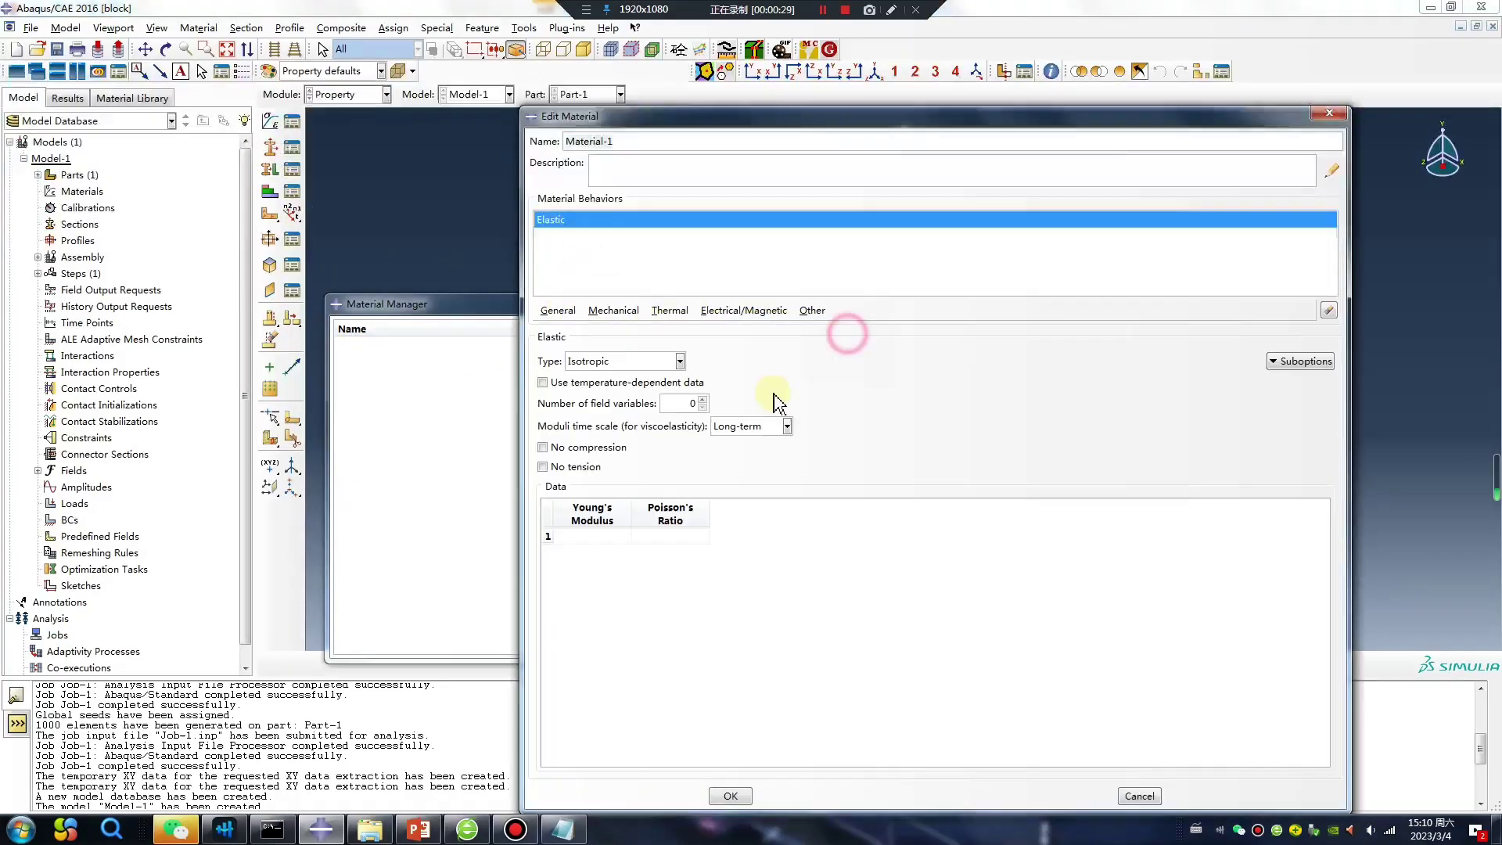
left_click(609, 536)
type("2e5")
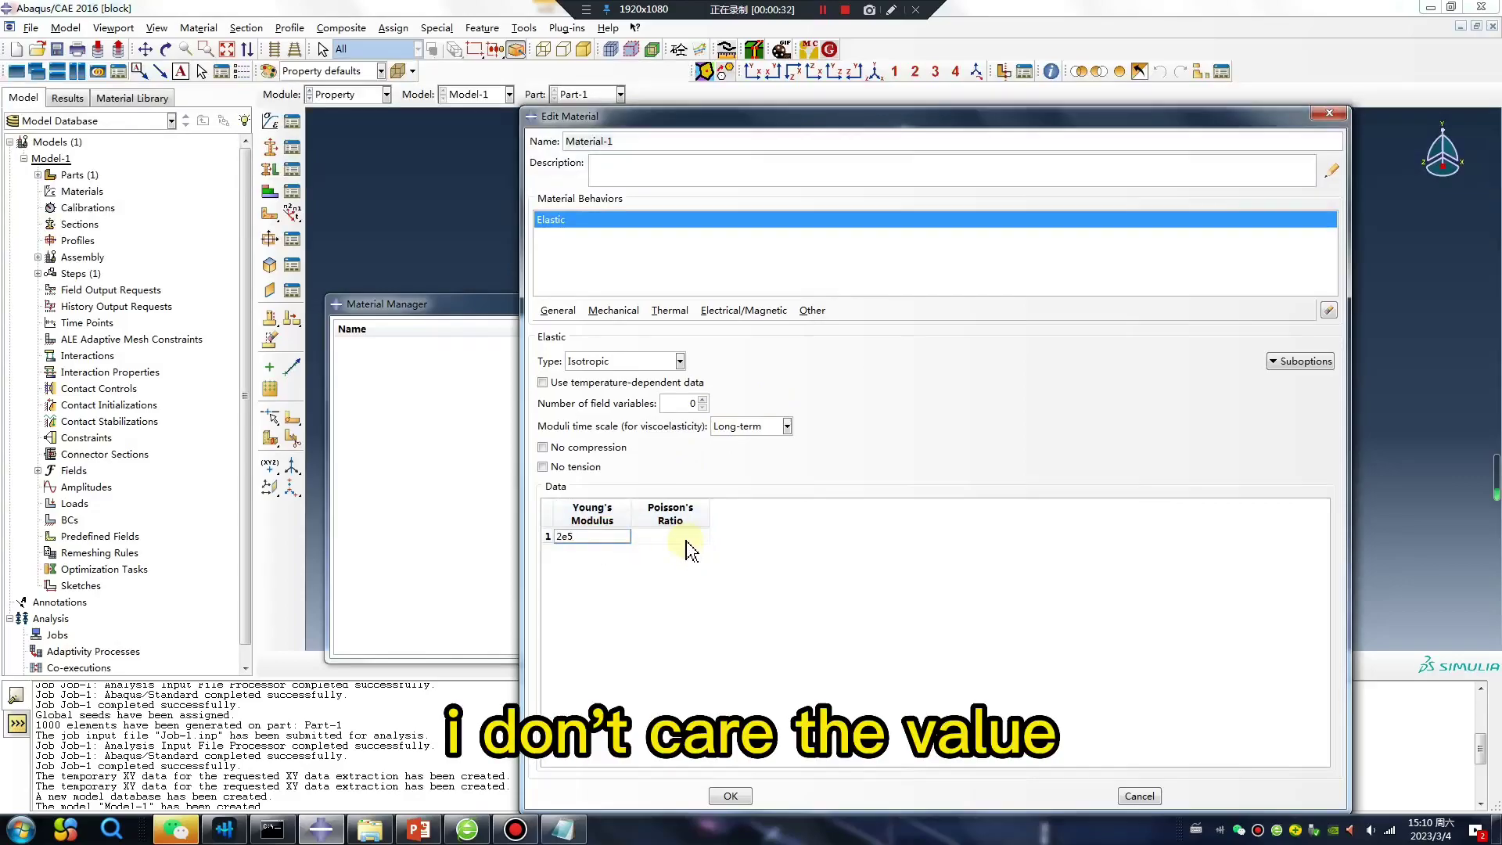
left_click(677, 537)
type("0.3")
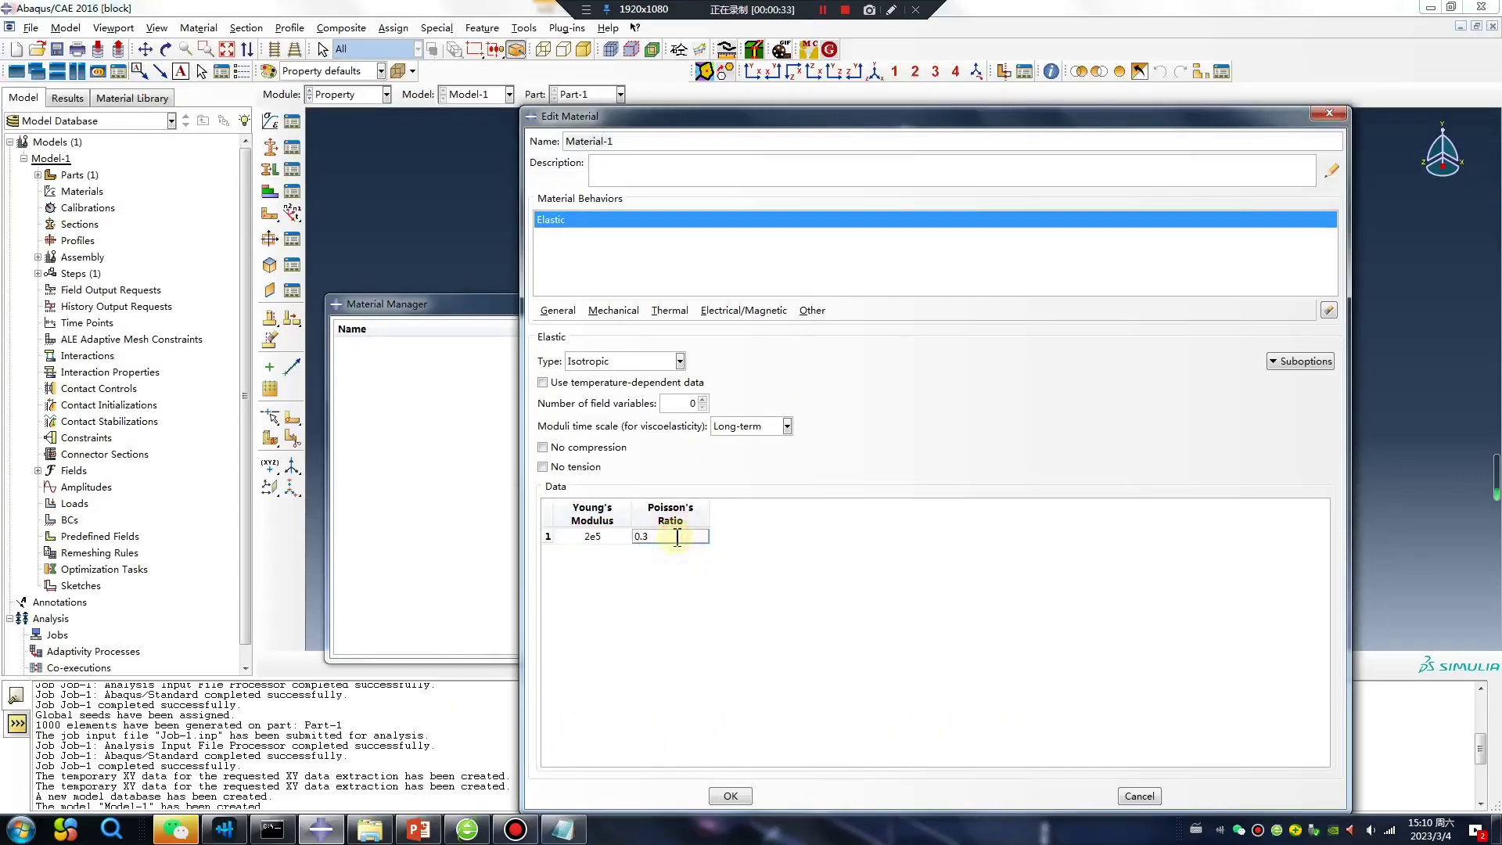
left_click(732, 795)
left_click(662, 304)
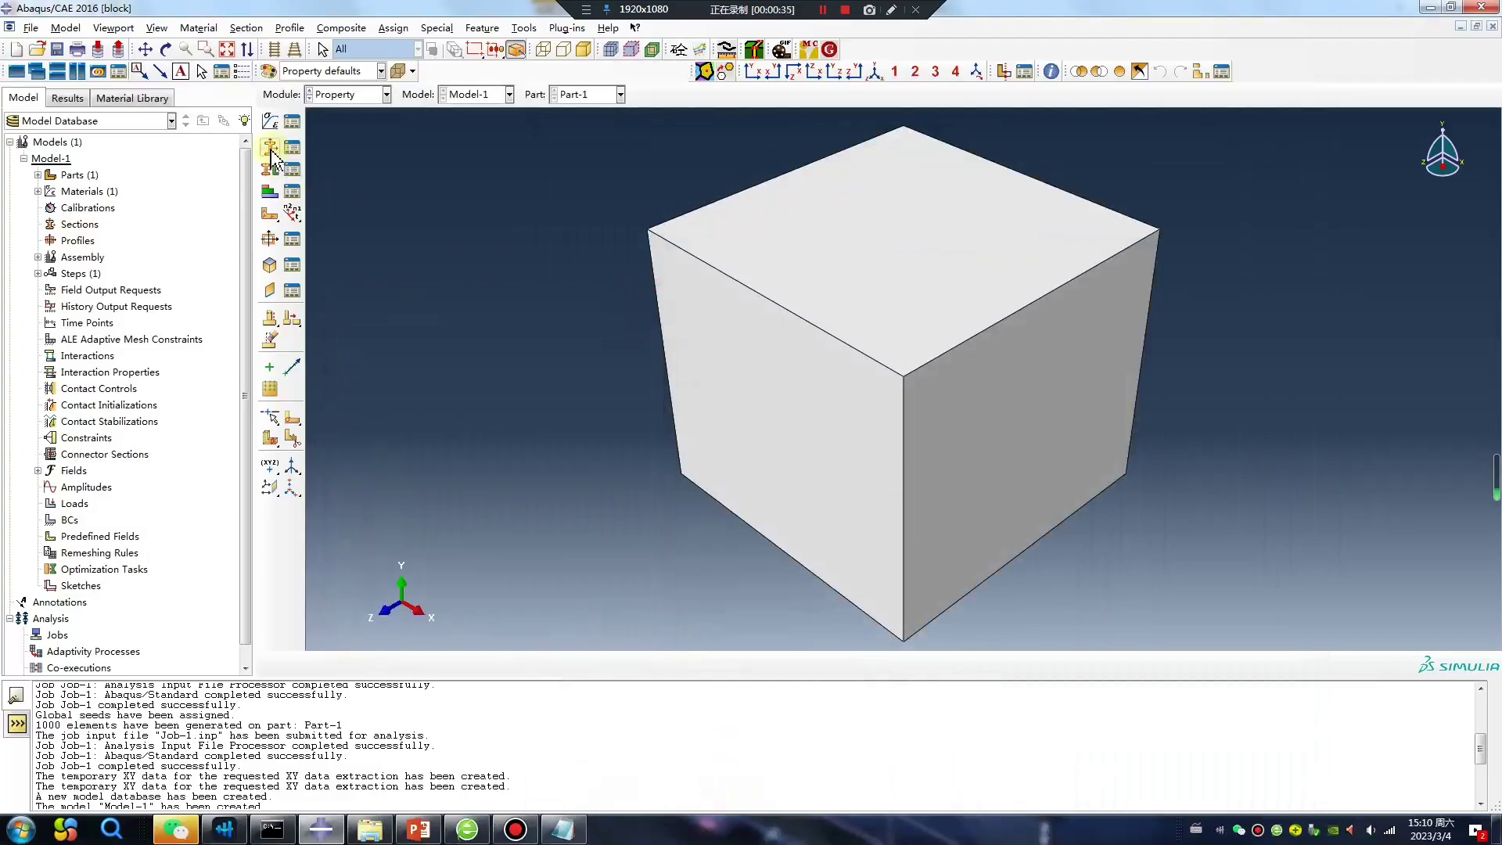
Create solid homogeneous Section-1 using Material-1 and assign it to the cube
left_click(270, 148)
left_click(55, 329)
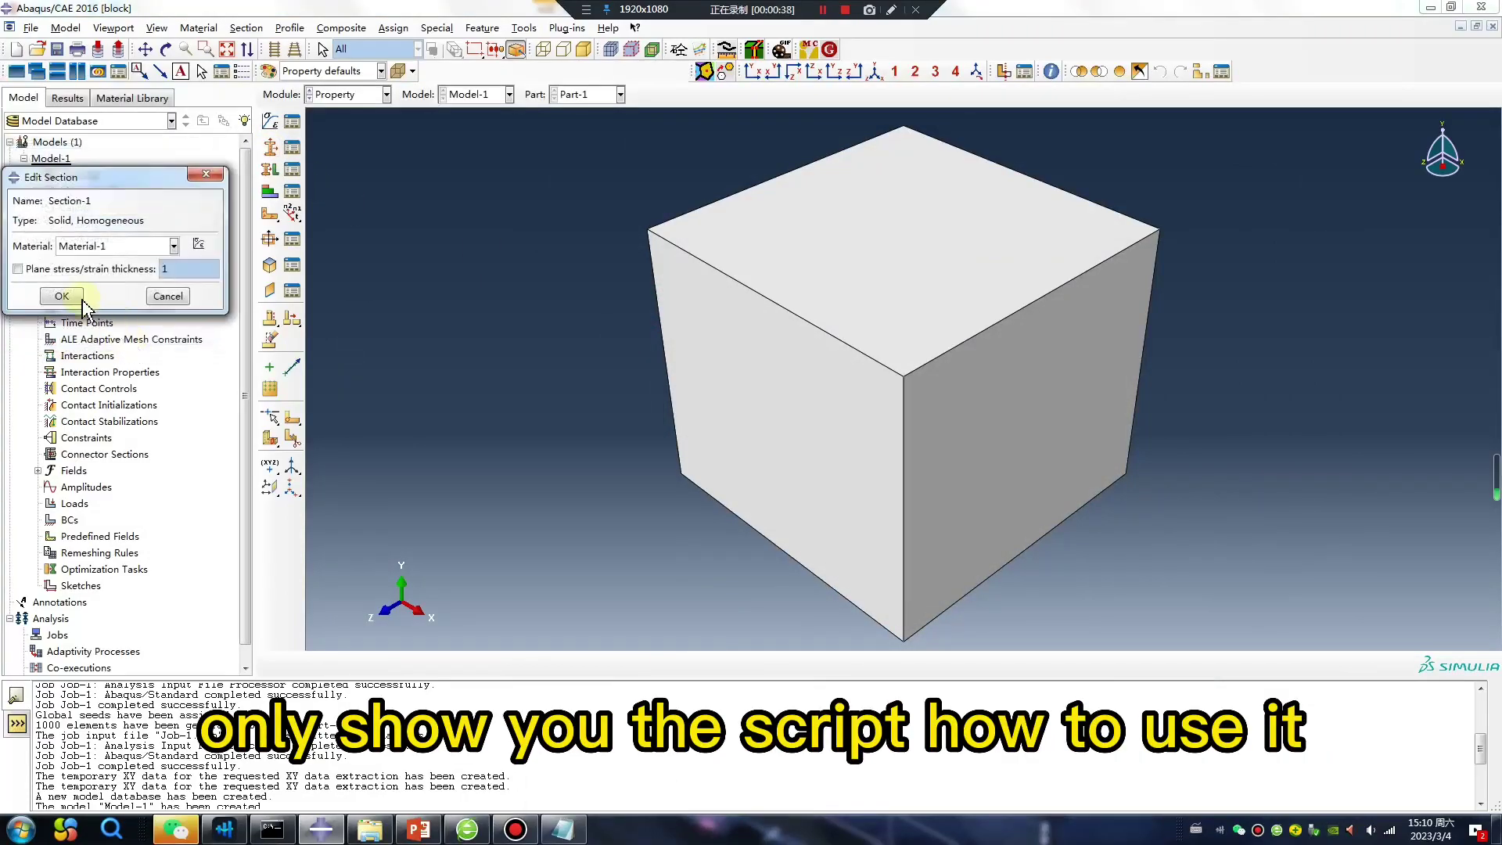
left_click(70, 301)
left_click(270, 169)
left_click(751, 301)
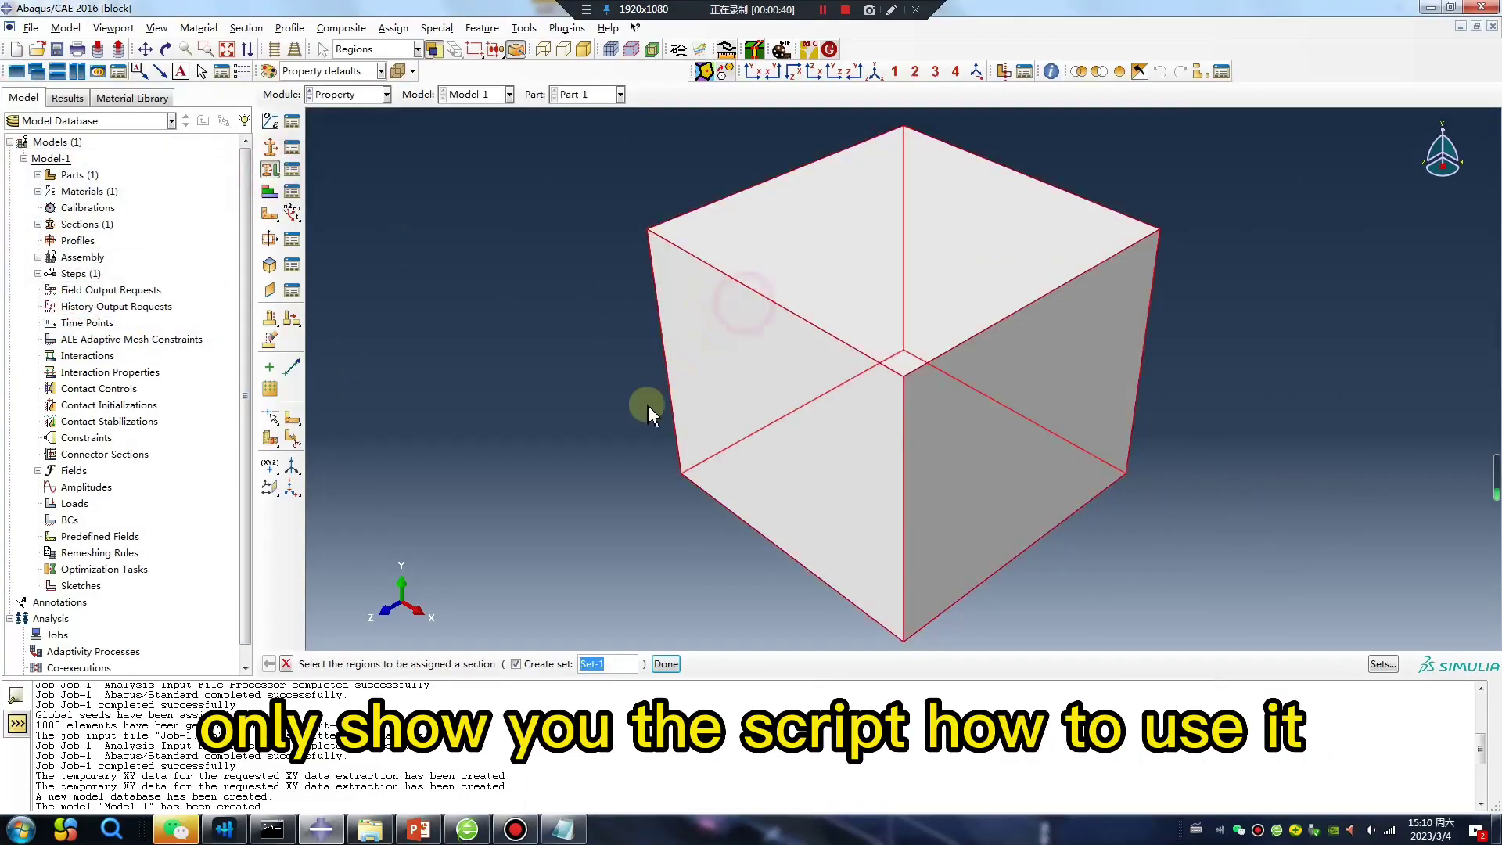
middle_click(618, 407)
left_click(59, 400)
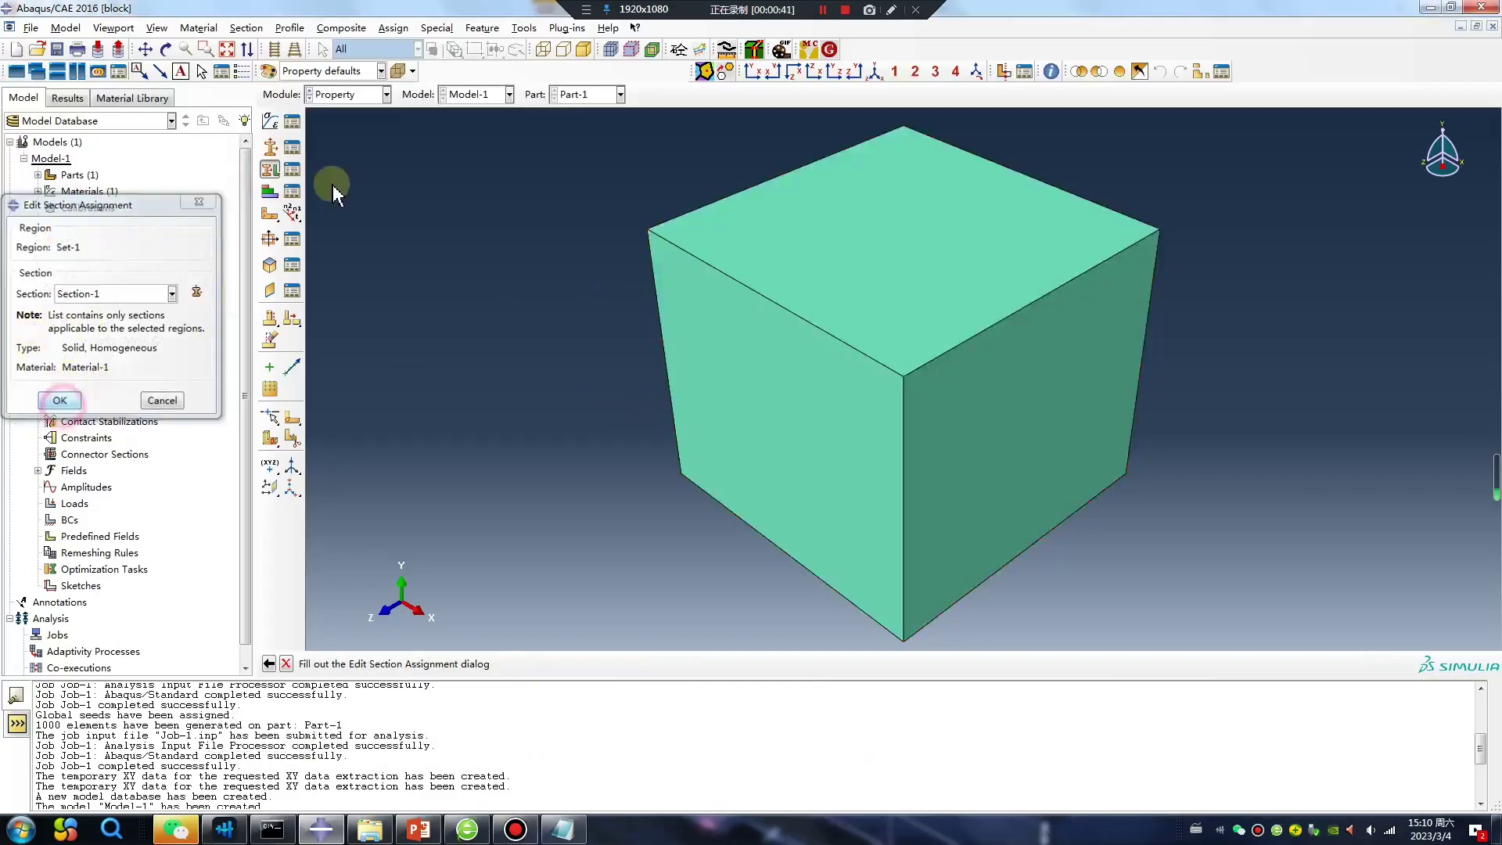
left_click(344, 94)
Instance Part-1 in the assembly
left_click(343, 141)
left_click(269, 121)
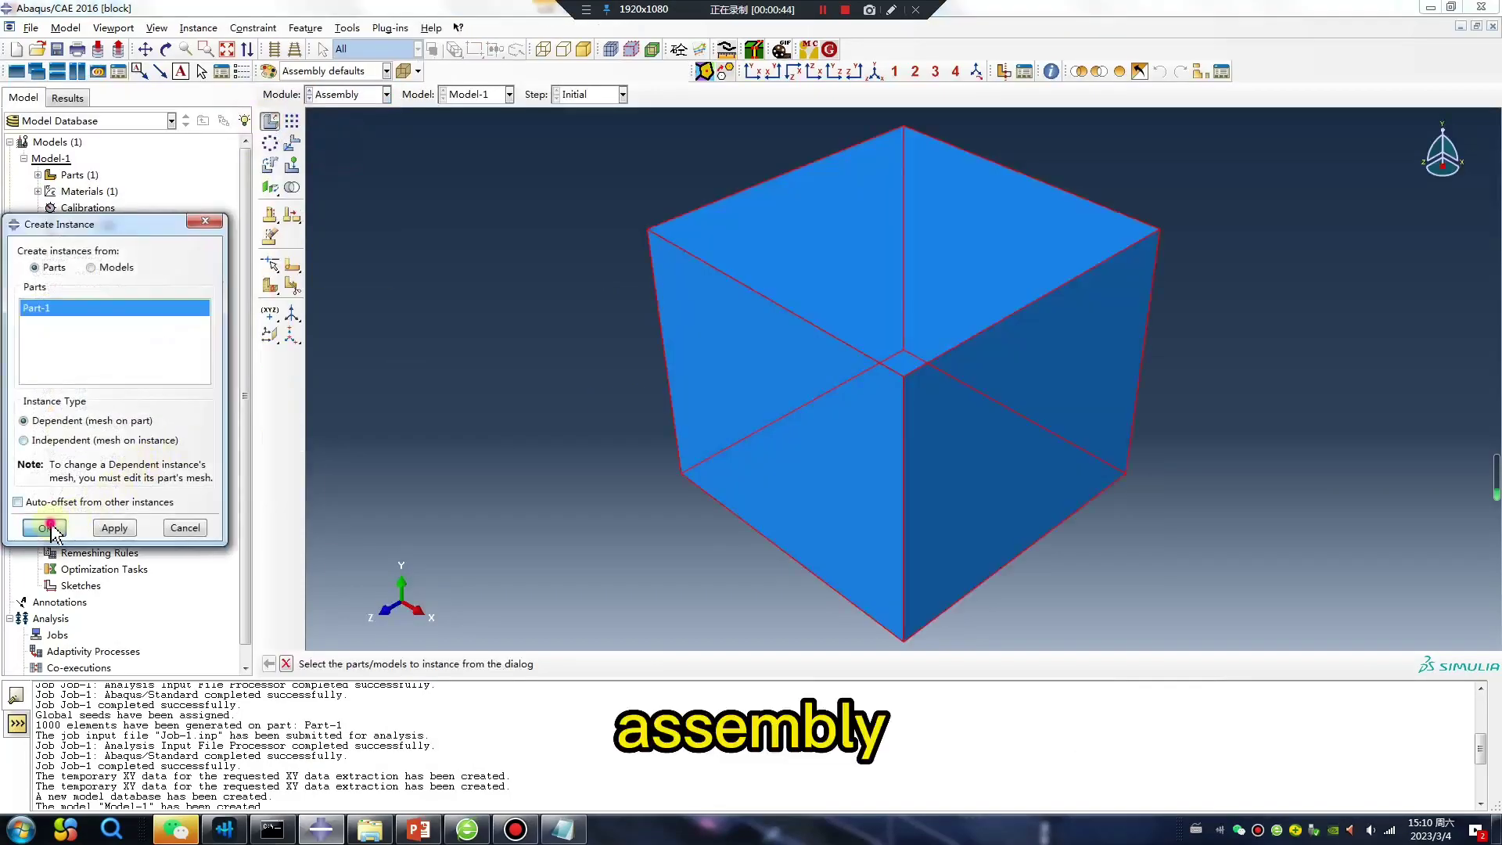
left_click(51, 528)
Add two Static, General steps, Step-1 and Step-2, after Initial with default settings
left_click(344, 94)
left_click(335, 161)
left_click(270, 122)
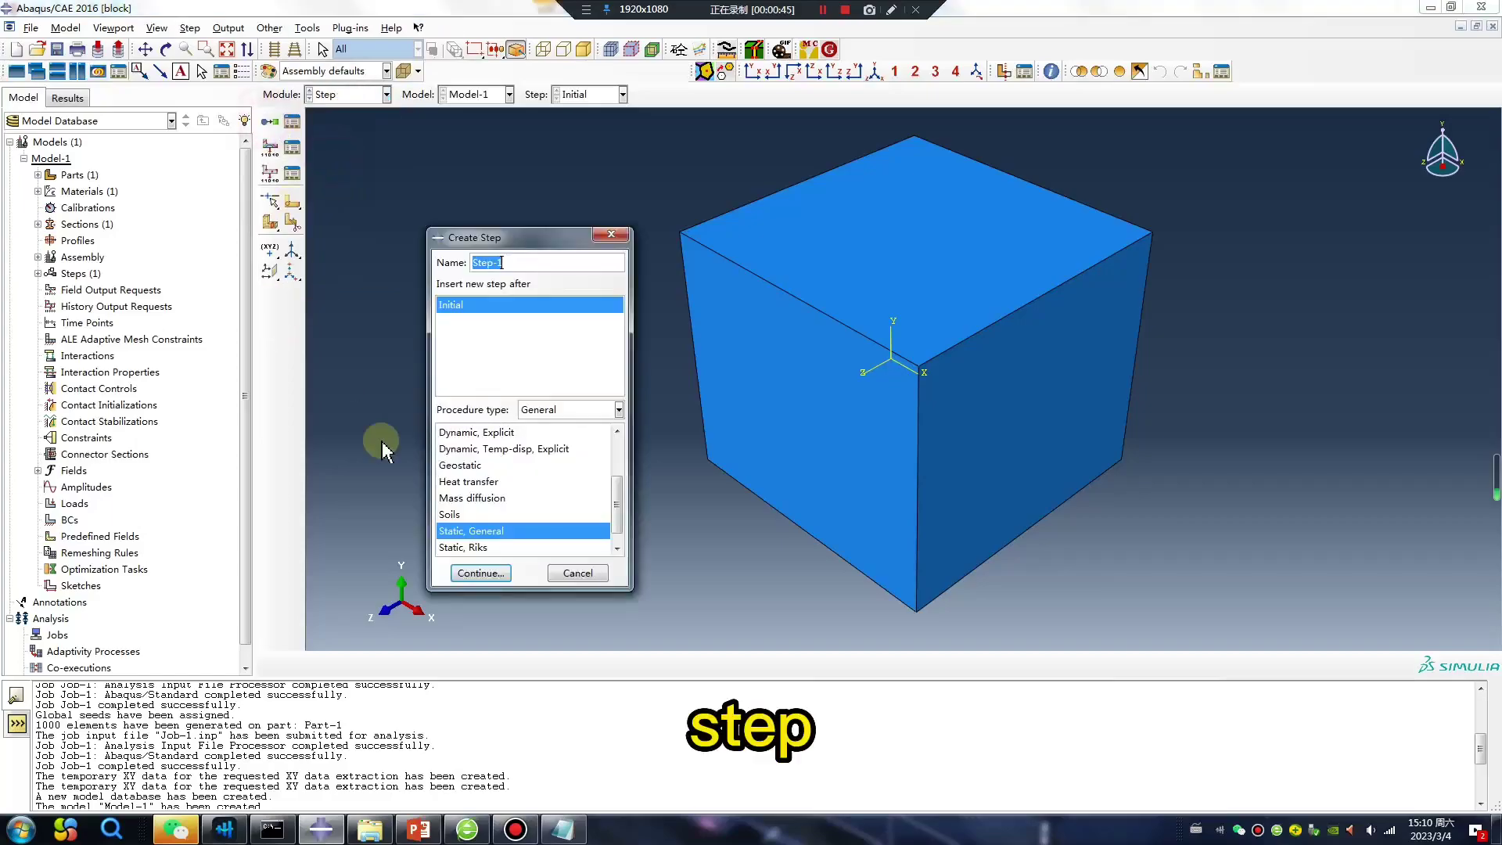
left_click(480, 572)
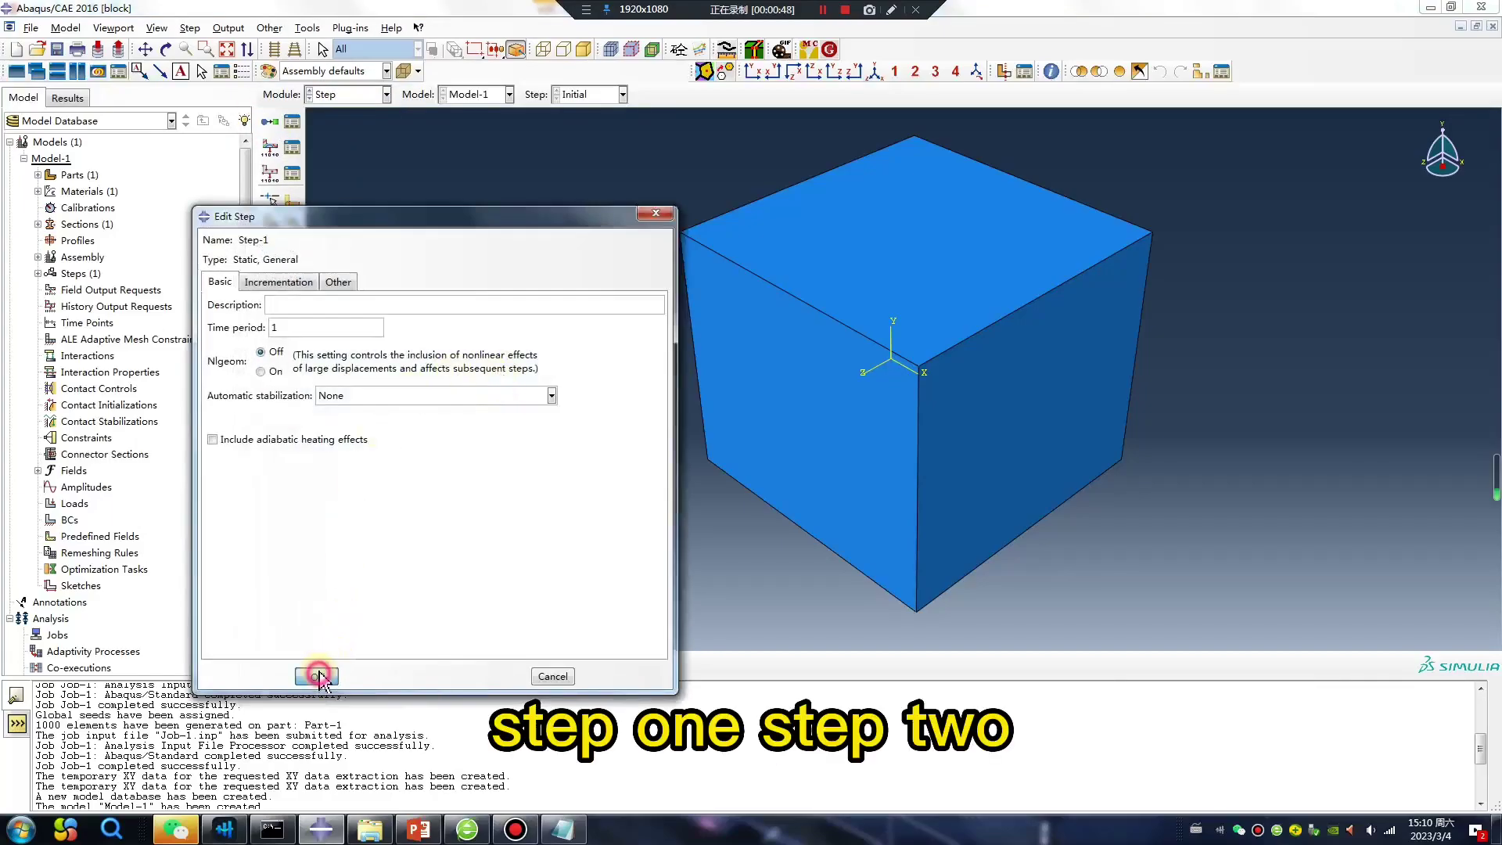
left_click(318, 675)
left_click(270, 121)
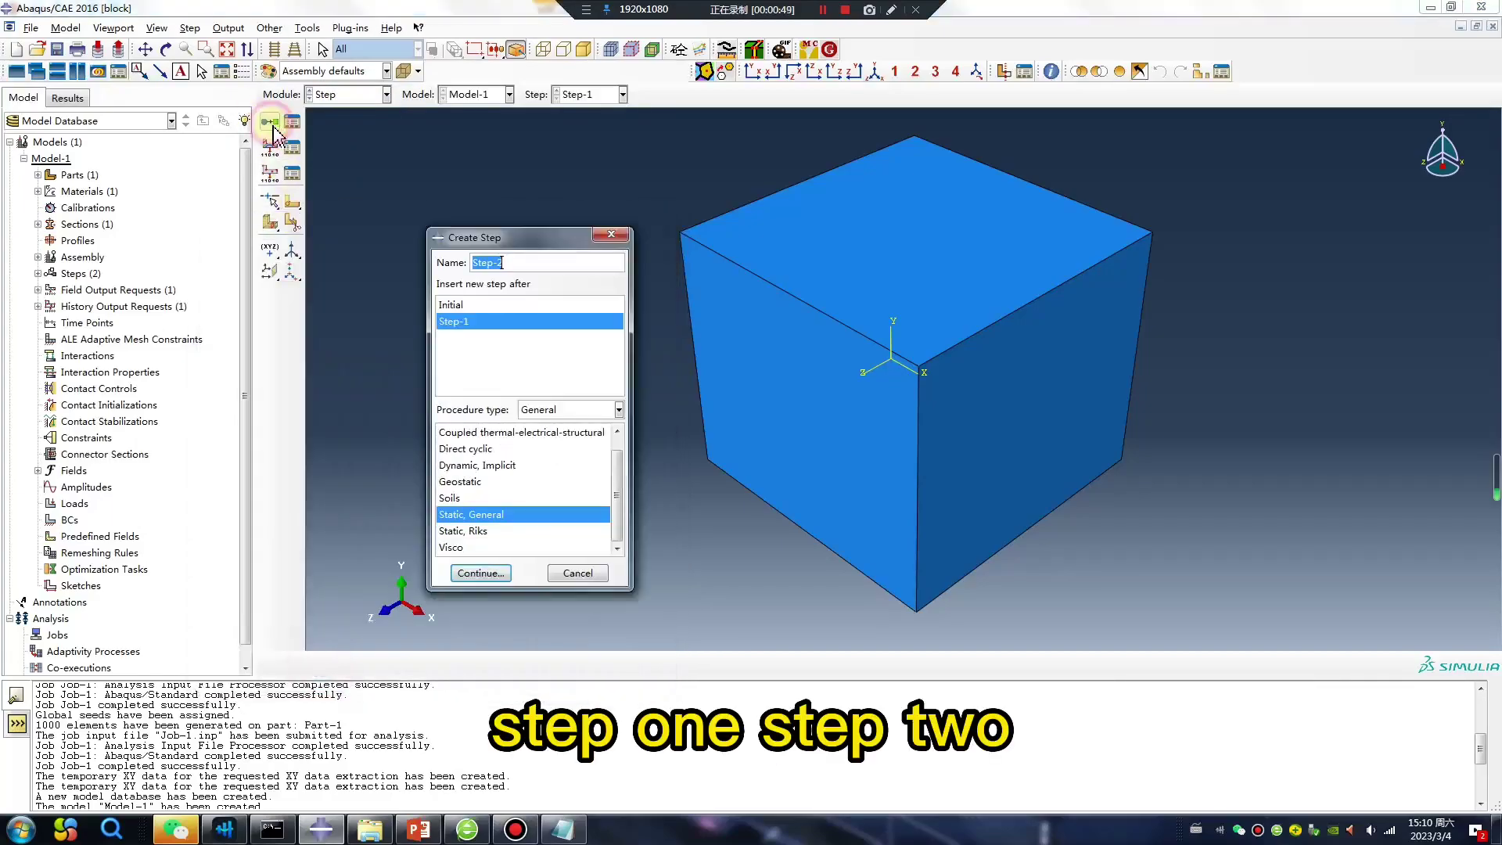
left_click(499, 579)
left_click(318, 675)
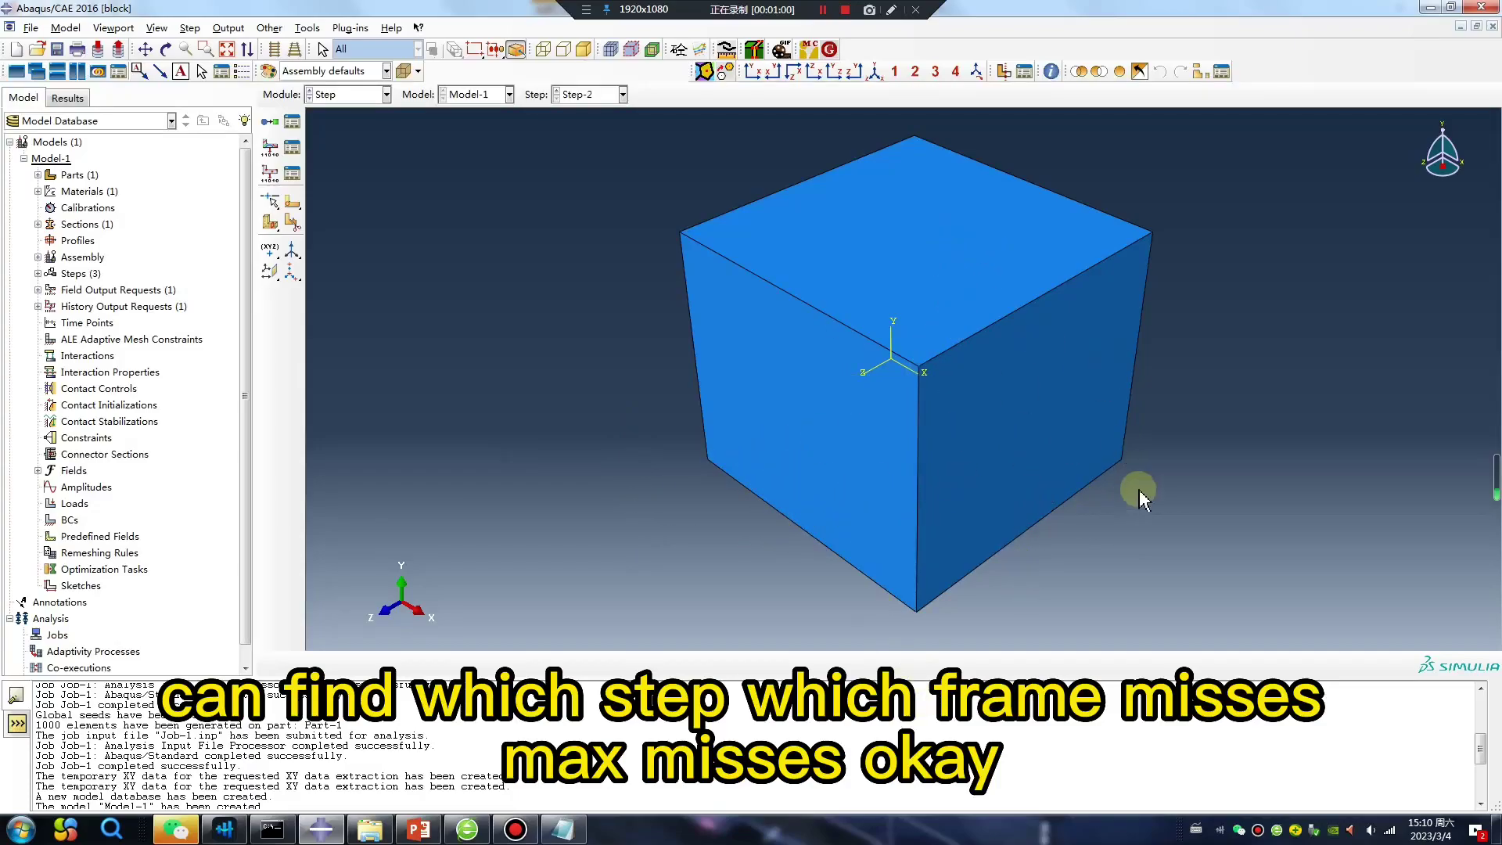
left_click(347, 95)
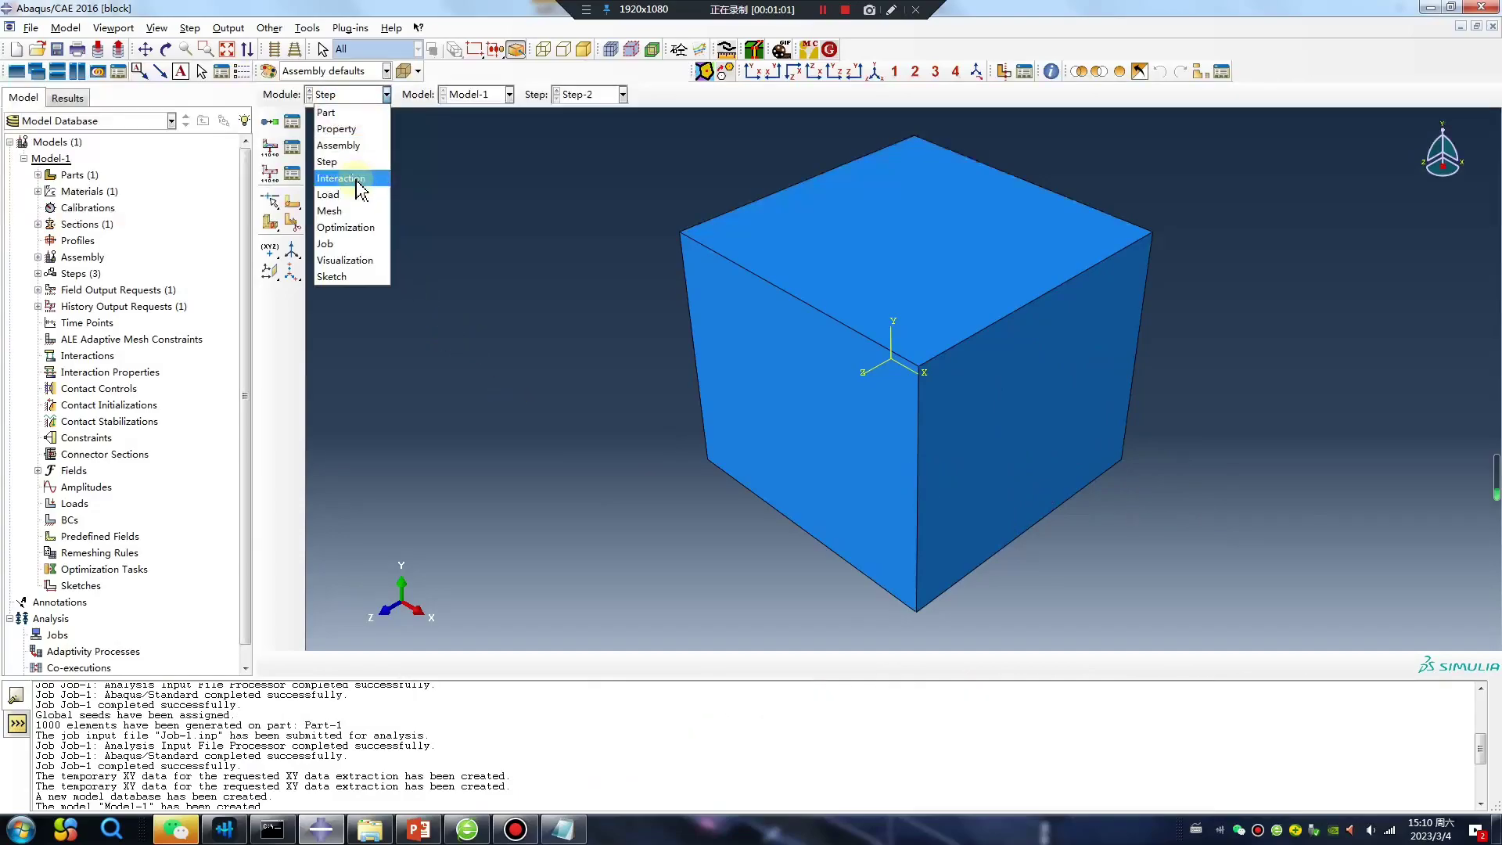
Reseed Part-1 at approximate global size 2, delete the old mesh, and remesh into 100 elements
left_click(342, 211)
left_click(635, 95)
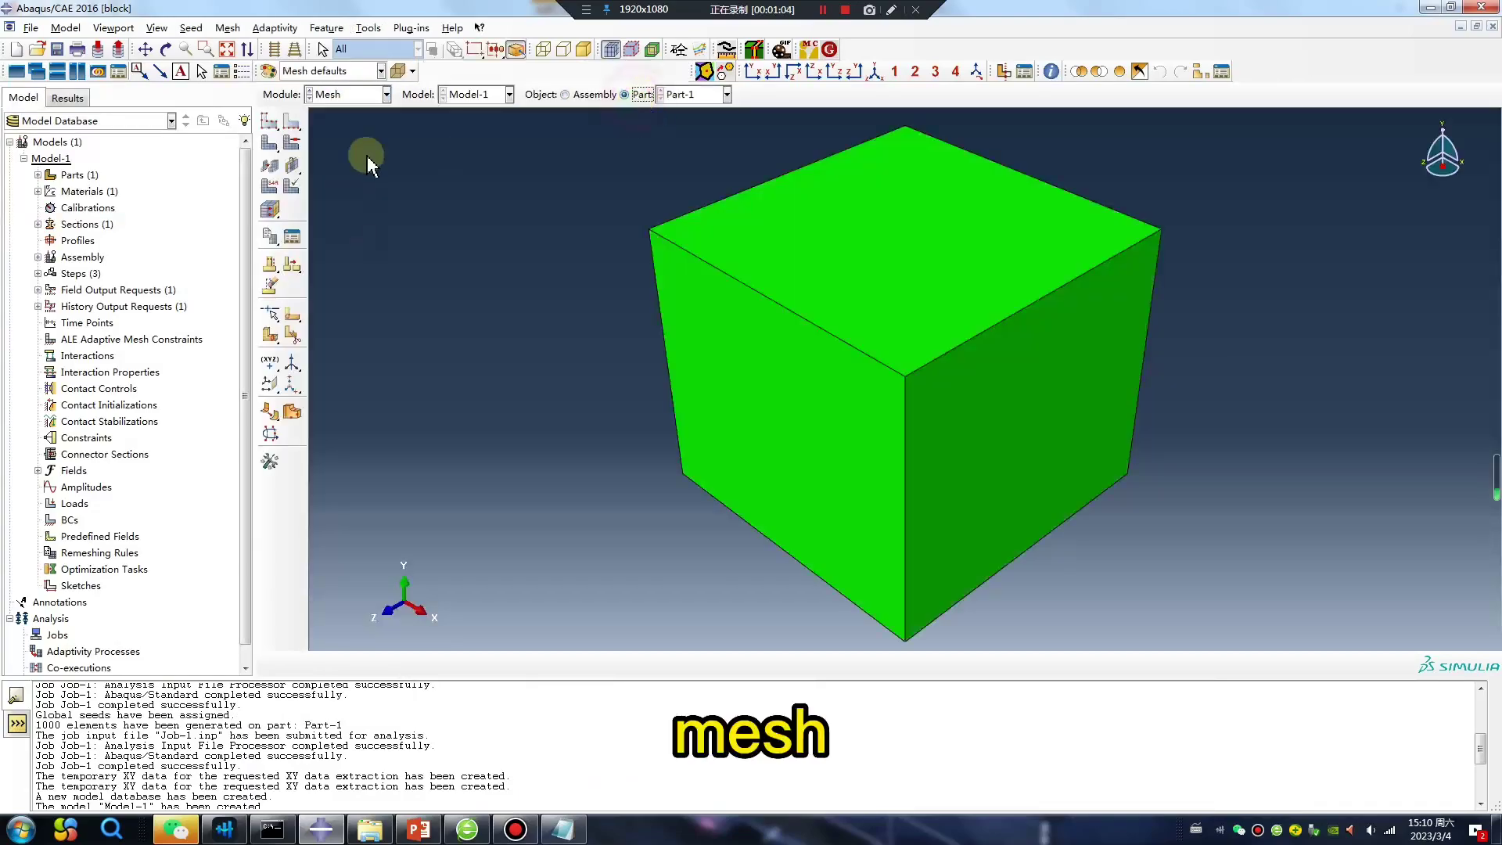
left_click(272, 144)
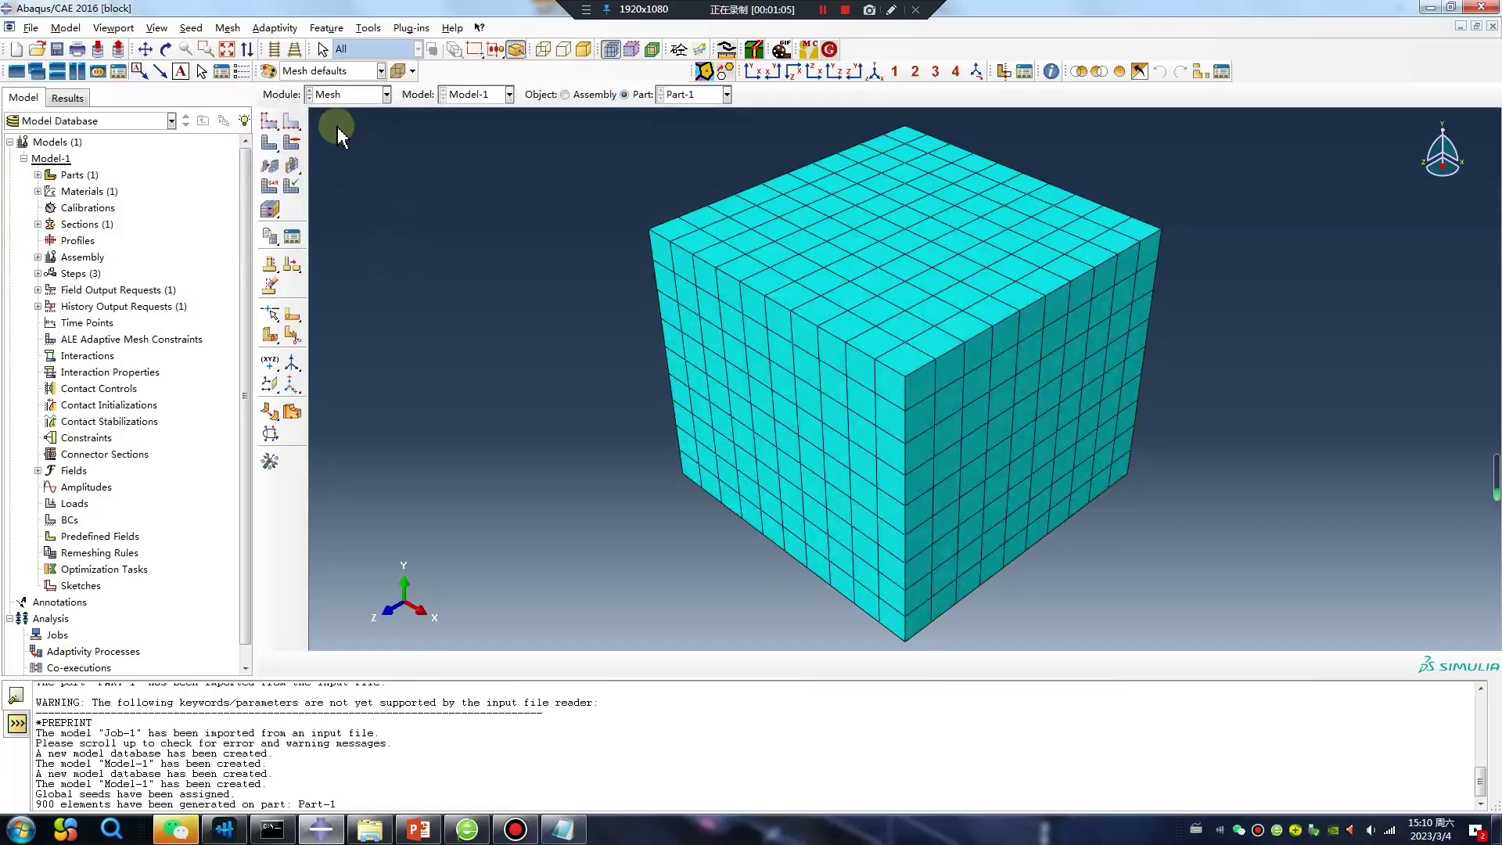
left_click(269, 121)
double_click(160, 338)
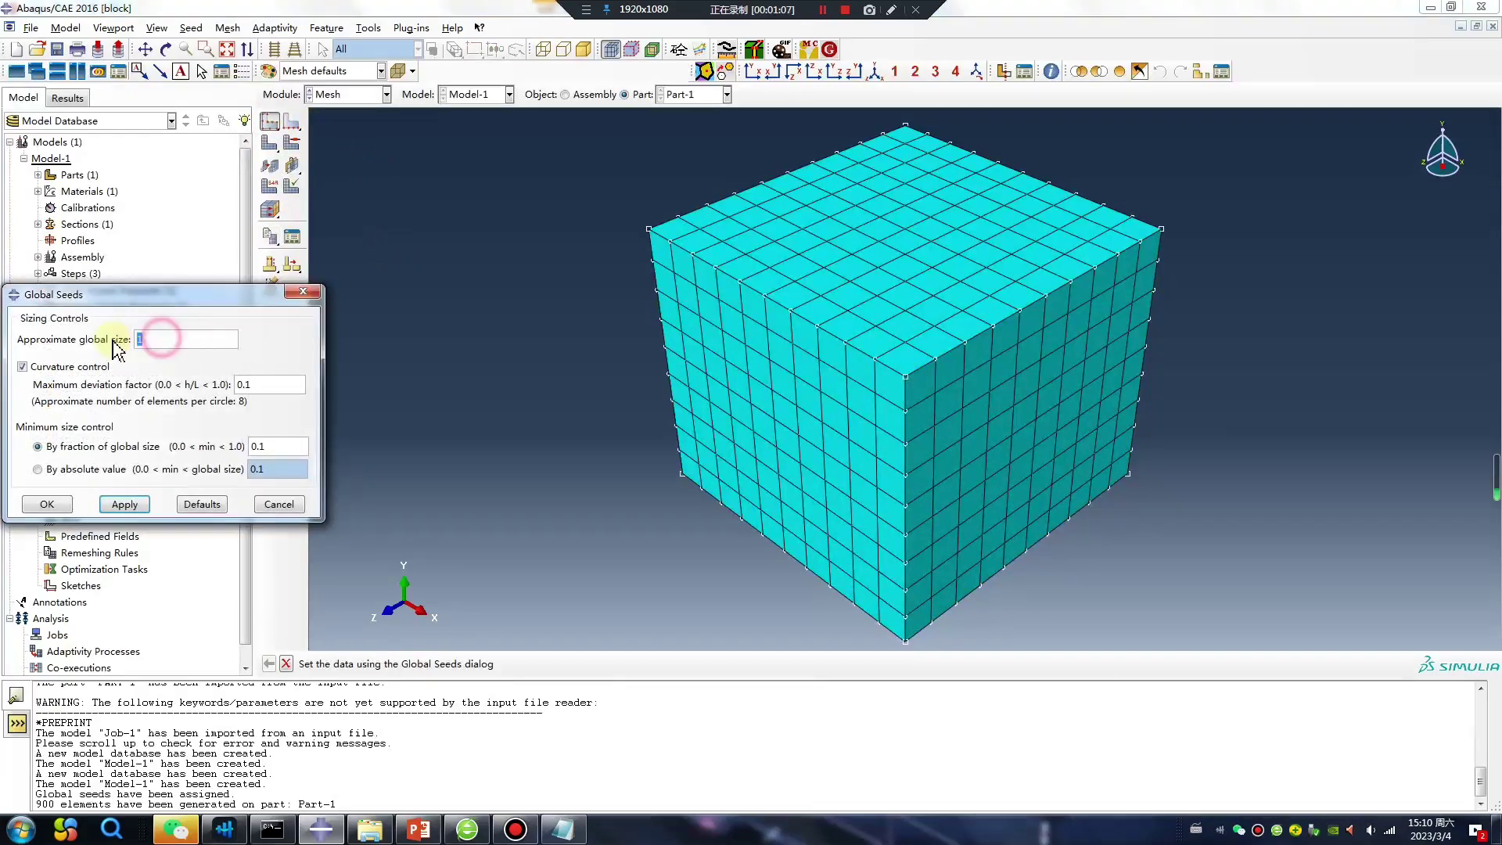
left_click(125, 502)
left_click(268, 219)
left_click(47, 504)
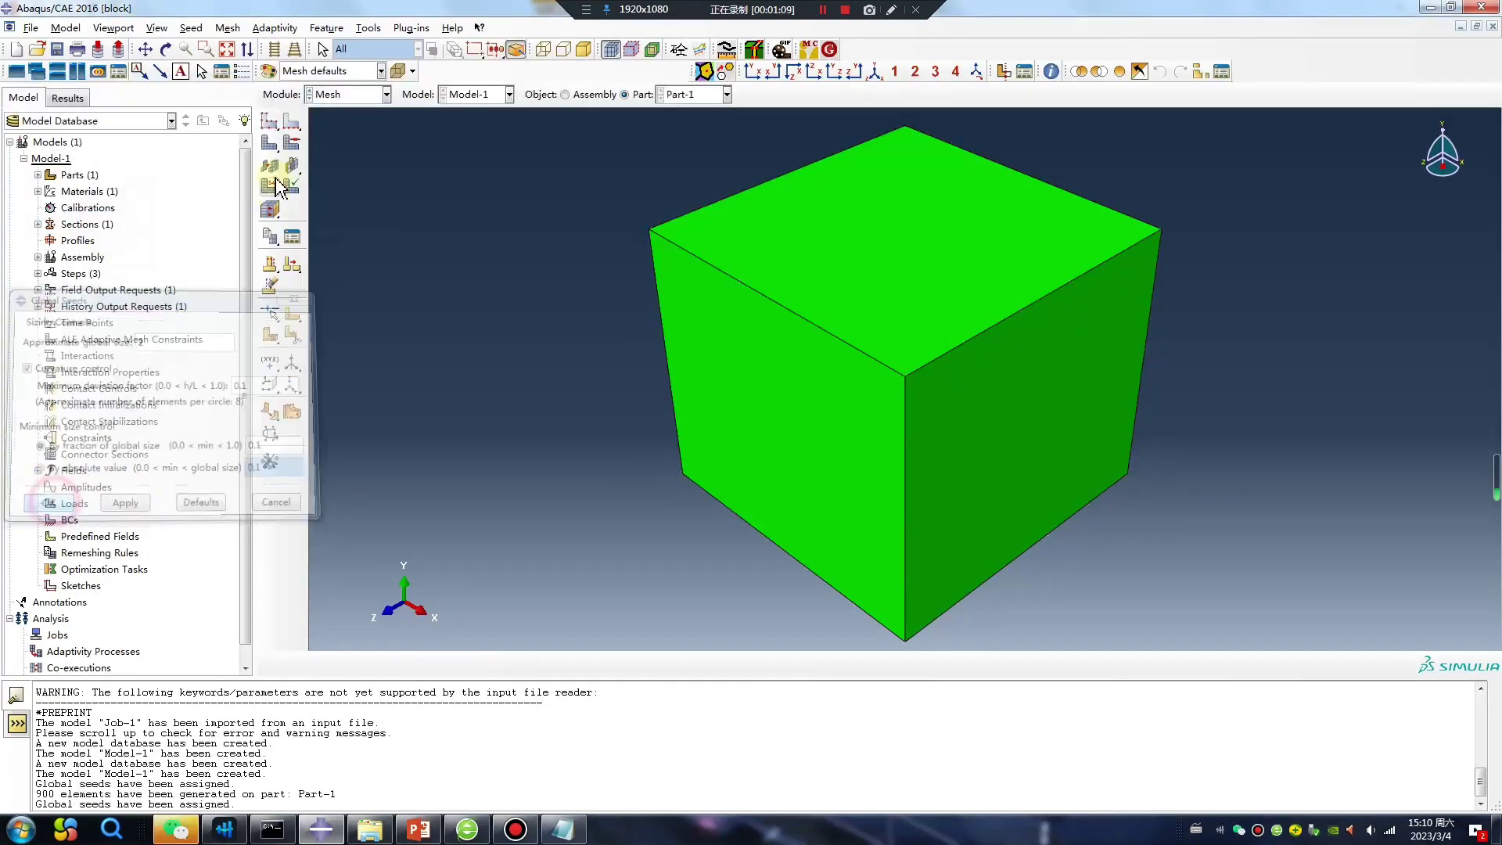
left_click(269, 187)
middle_click(387, 222)
left_click(349, 95)
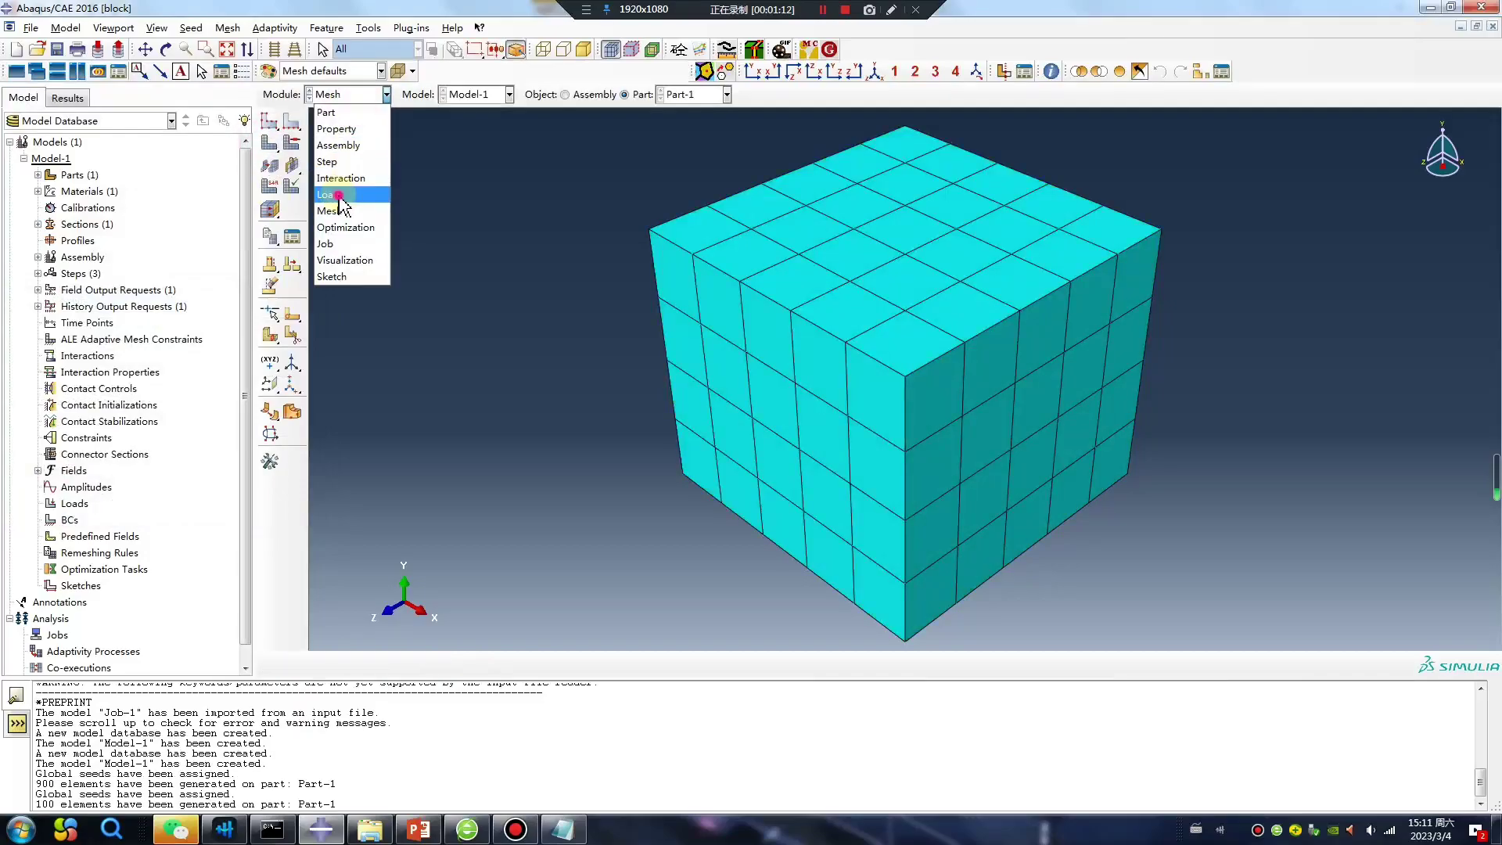
left_click(340, 195)
Start BC-1 as a Step-1 displacement/rotation condition on the cube's bottom face
left_click(270, 147)
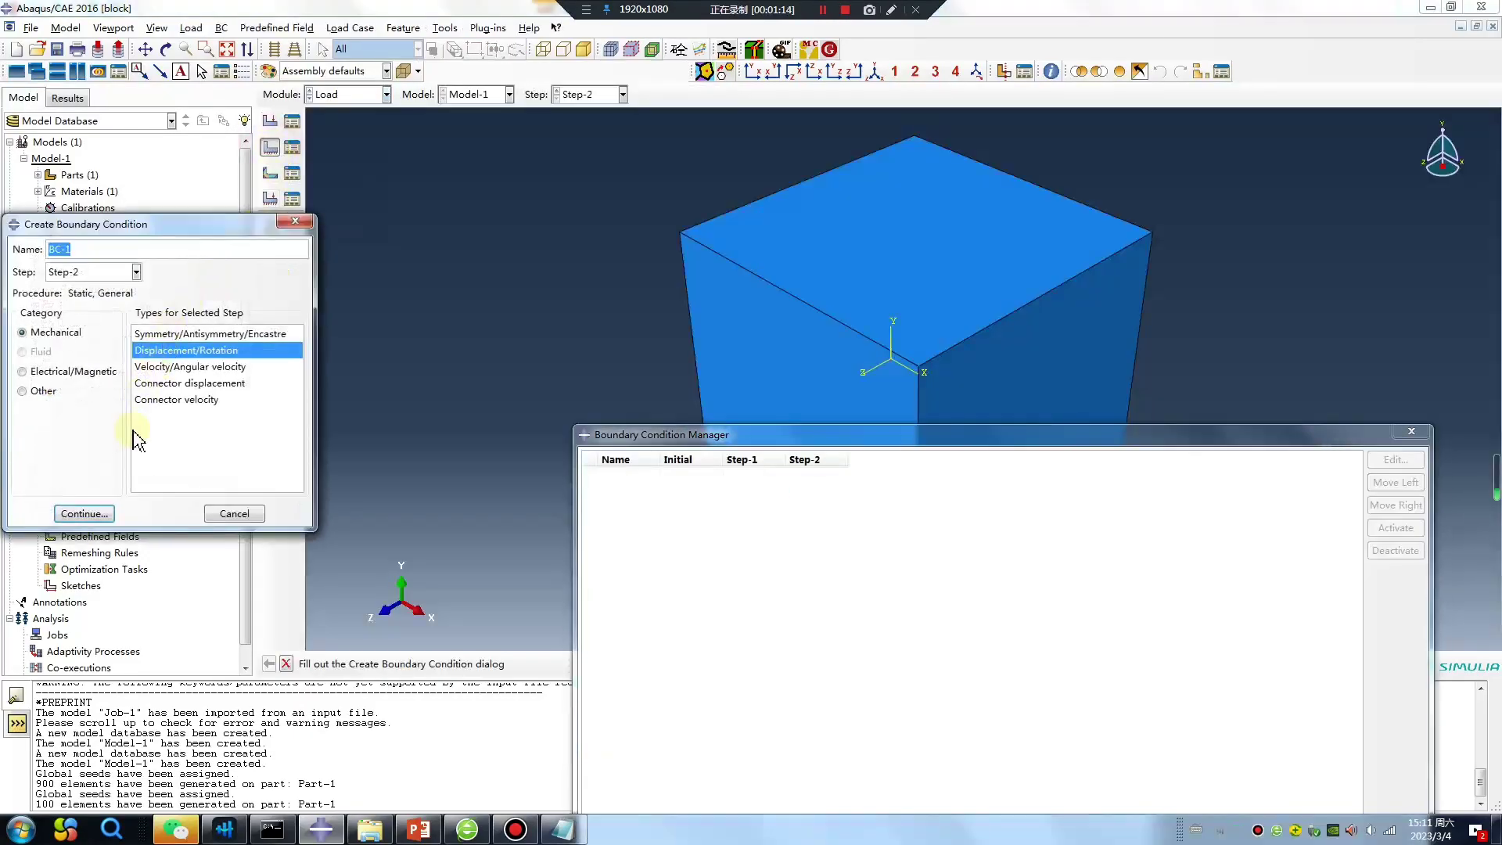
left_click(82, 274)
left_click(78, 296)
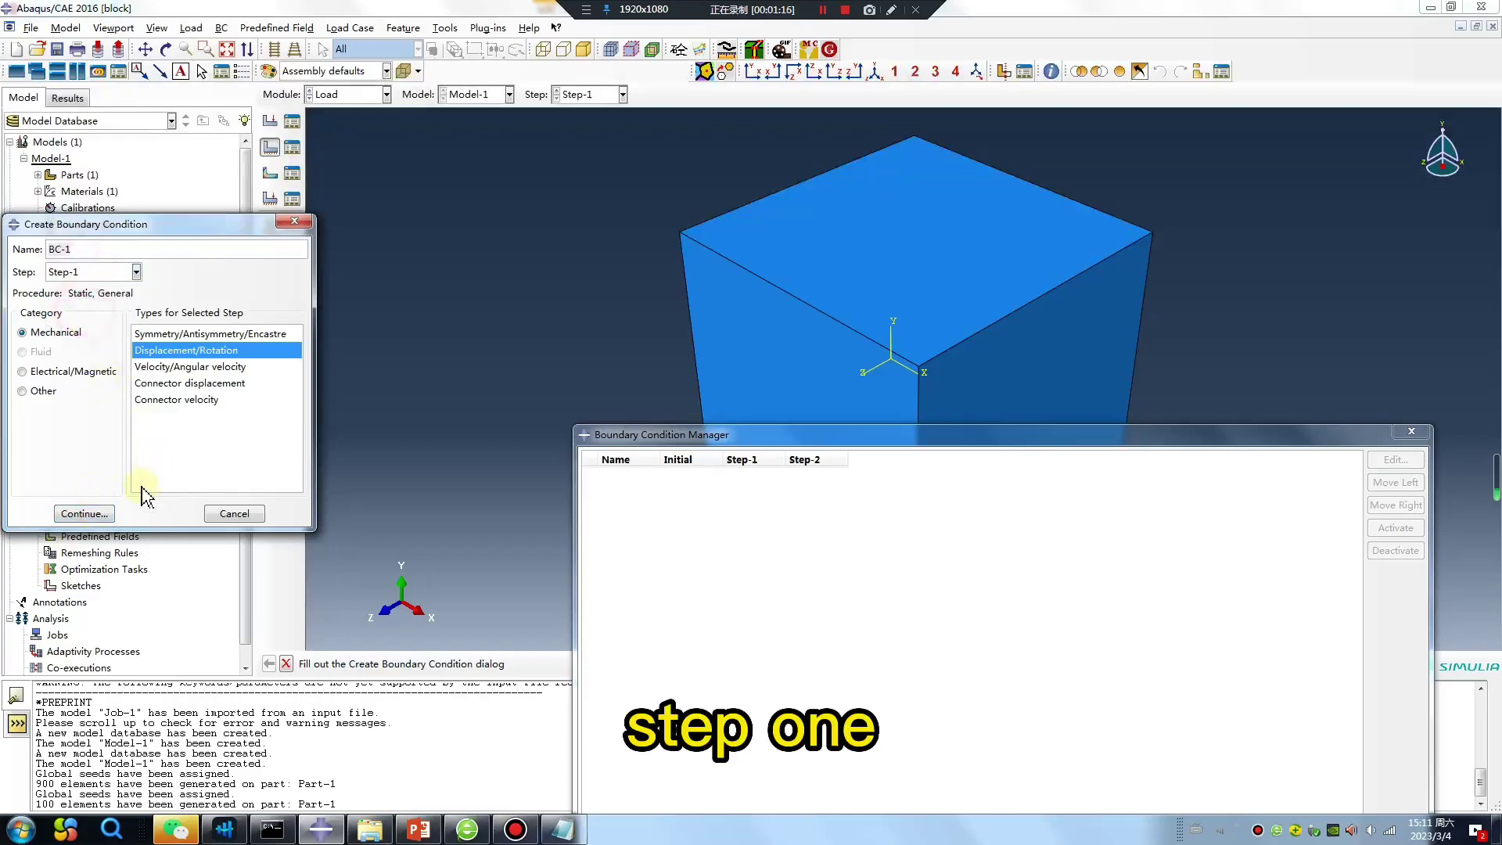
left_click(81, 513)
left_click_drag(720, 376, 939, 368, "ctrl+alt")
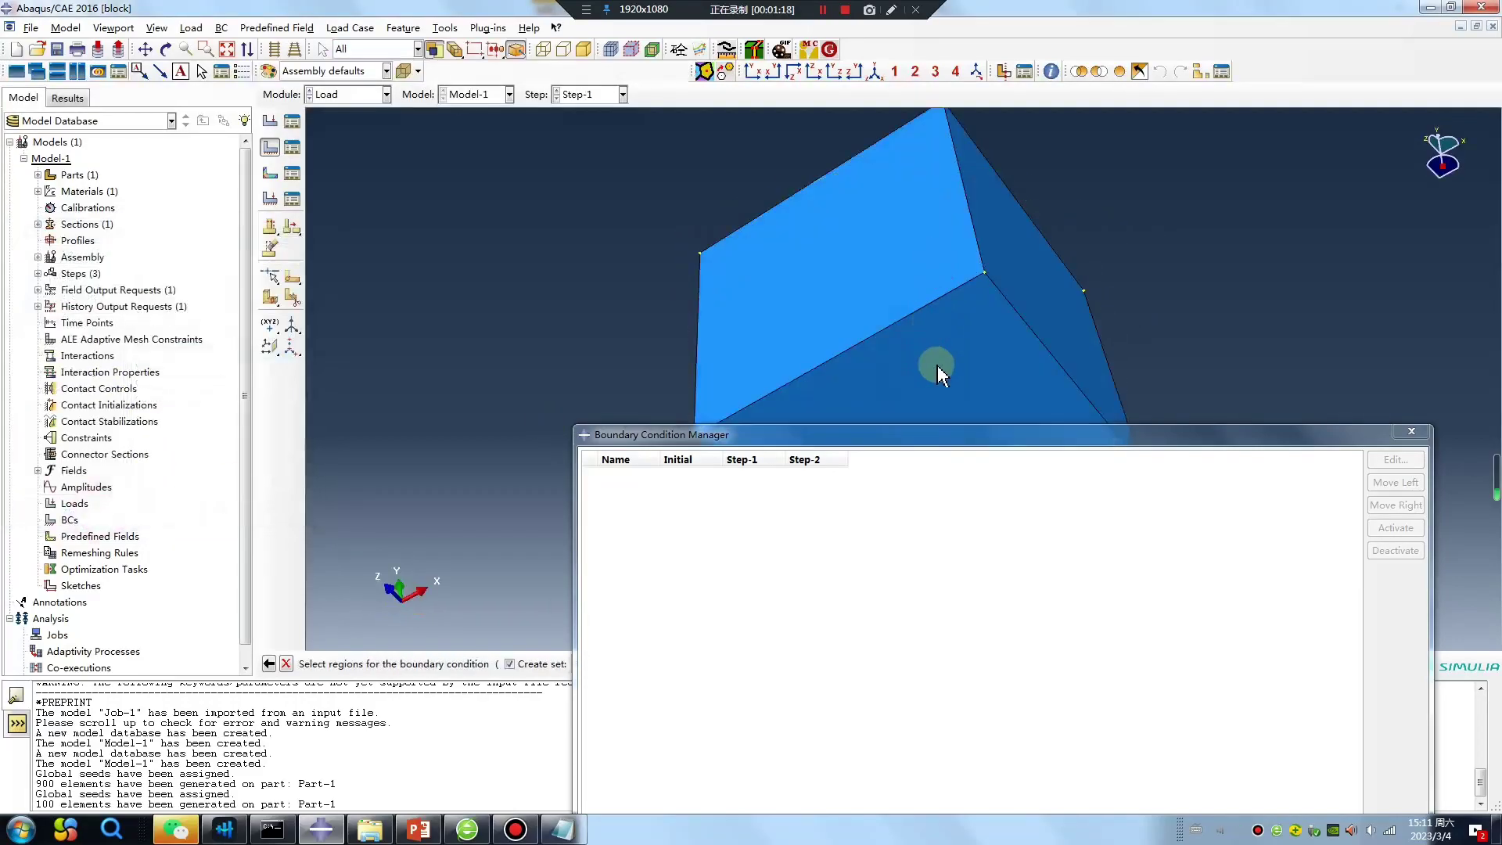
middle_click(569, 332)
Fix BC-1's U1, U2, U3, UR1, UR2 and UR3 all at 0
left_click(89, 327)
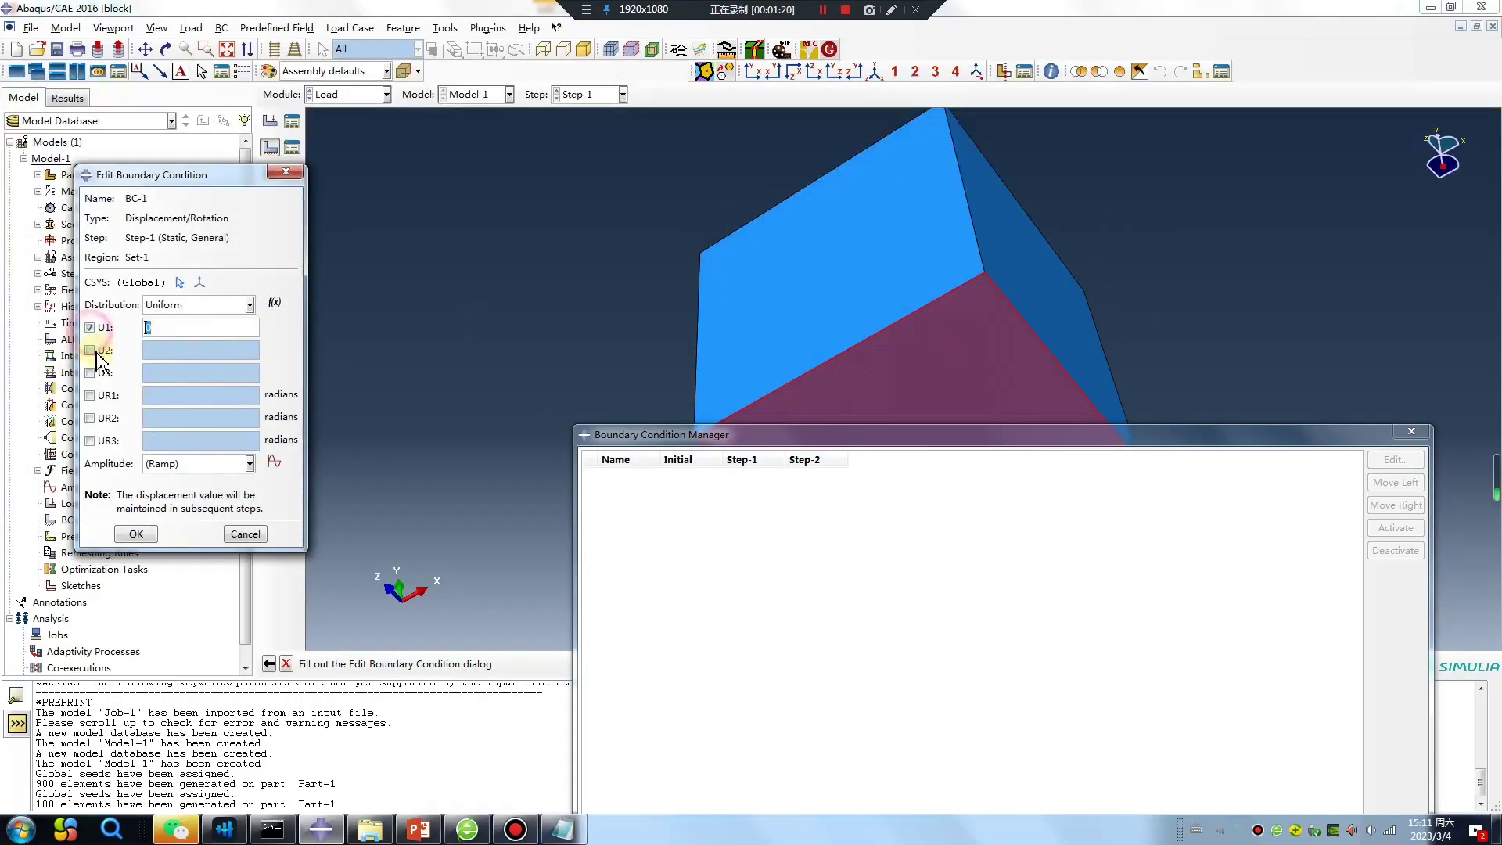
left_click(89, 350)
left_click(89, 372)
left_click(89, 395)
left_click(89, 418)
left_click(89, 440)
left_click(136, 534)
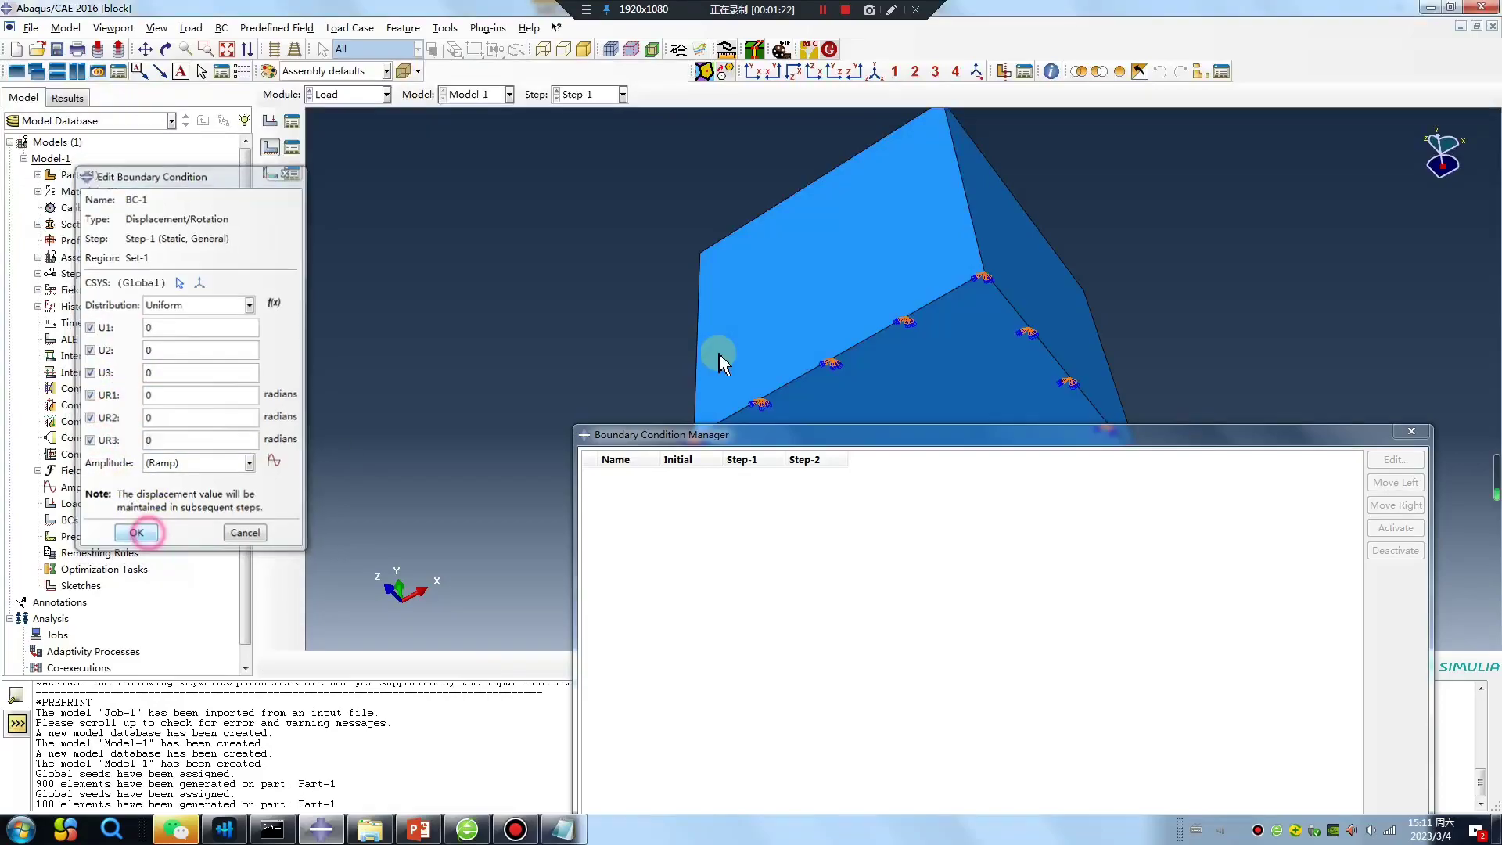
left_click_drag(714, 355, 637, 201, "ctrl+alt")
Start BC-2 as a displacement/rotation condition on the cube's top face
left_click(282, 146)
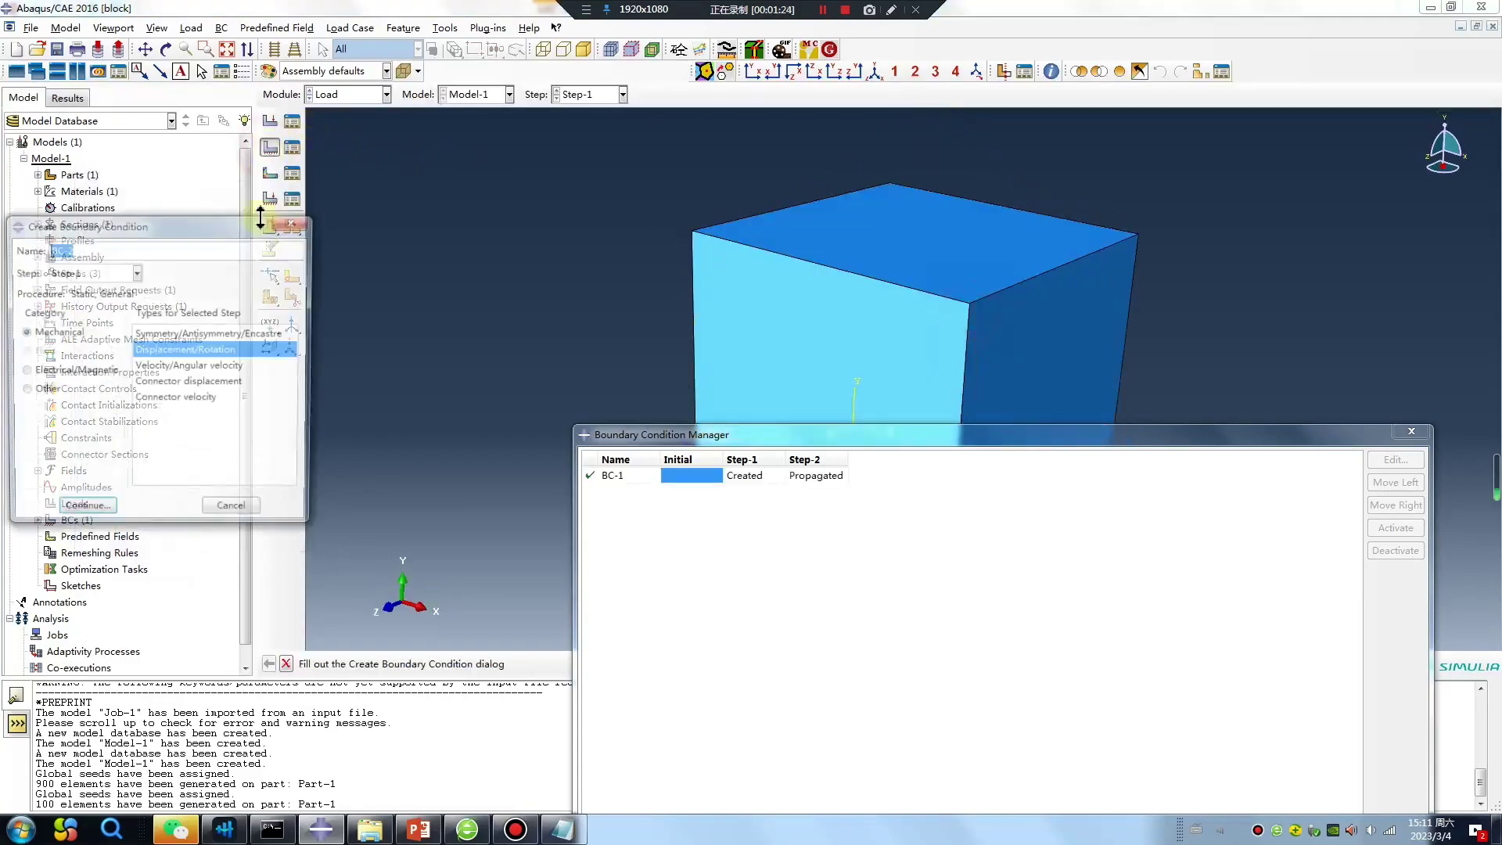
left_click(186, 349)
left_click(99, 514)
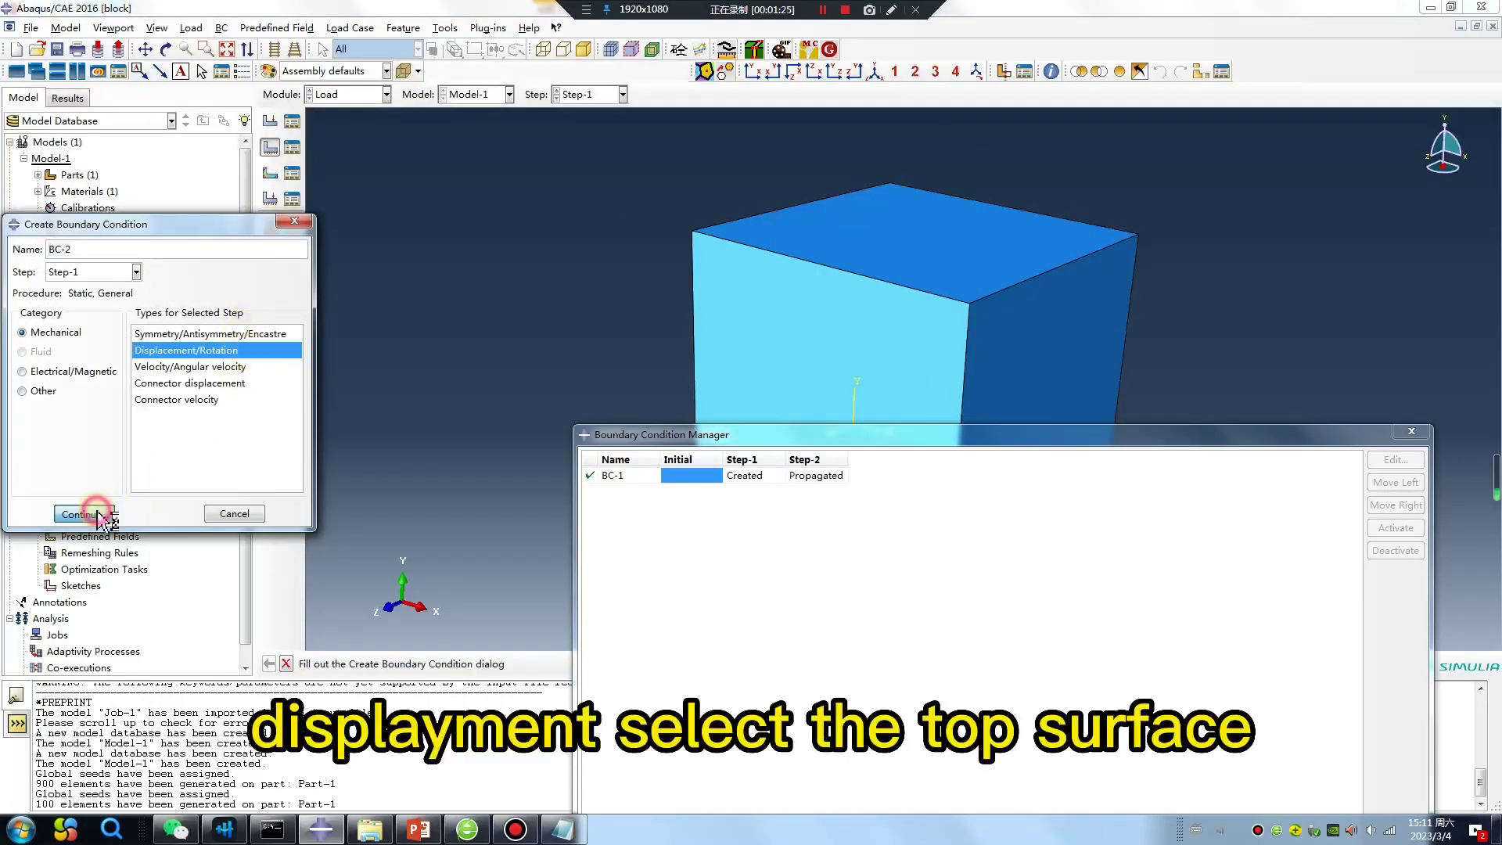
left_click(841, 254)
middle_click(606, 321)
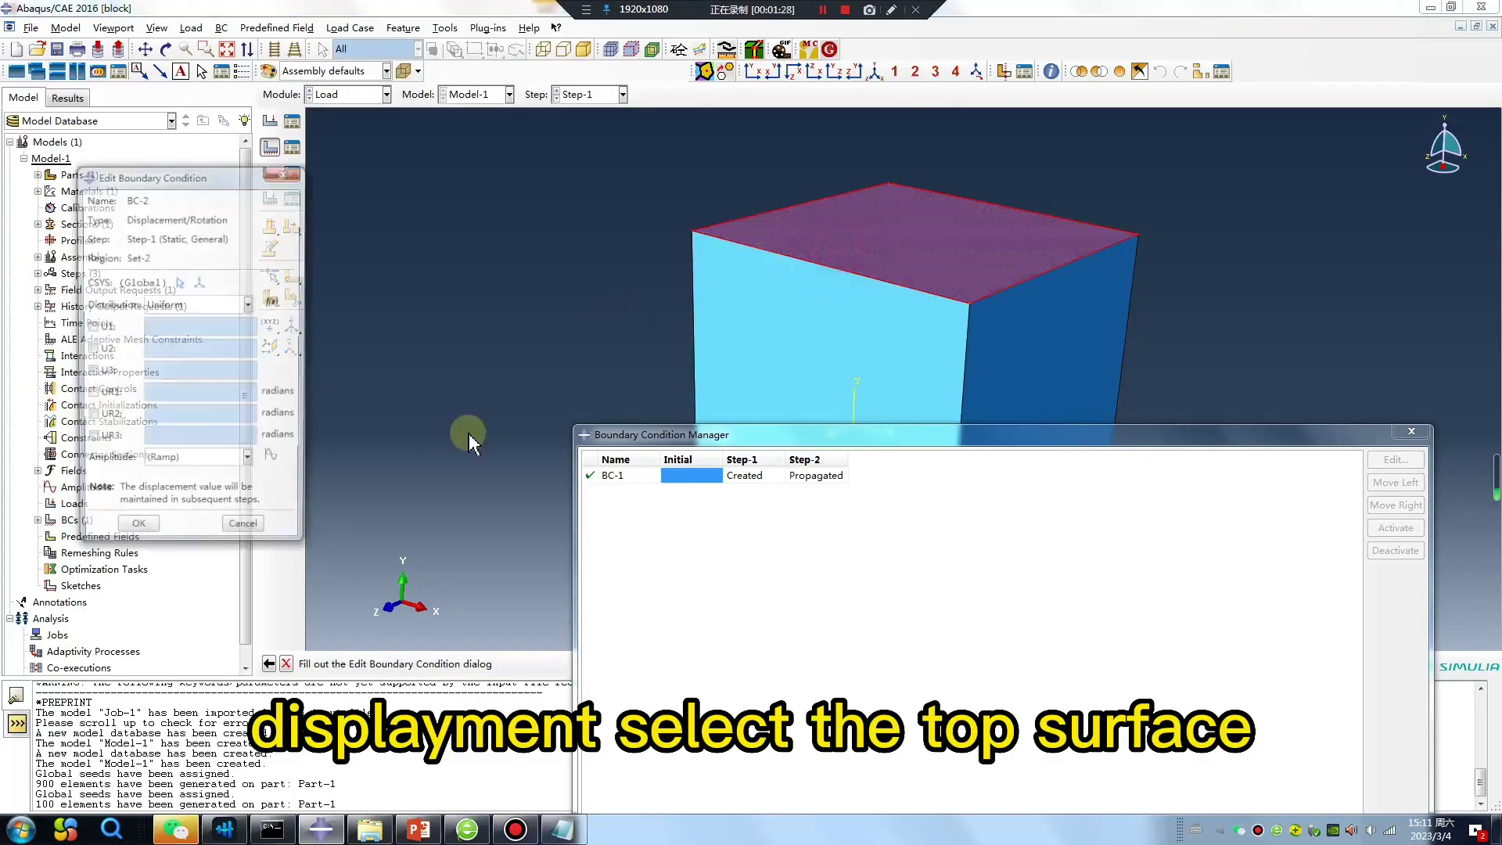
Set BC-2's U2 to -0.5 and U1, U3, UR1–UR3 to 0
left_click(92, 350)
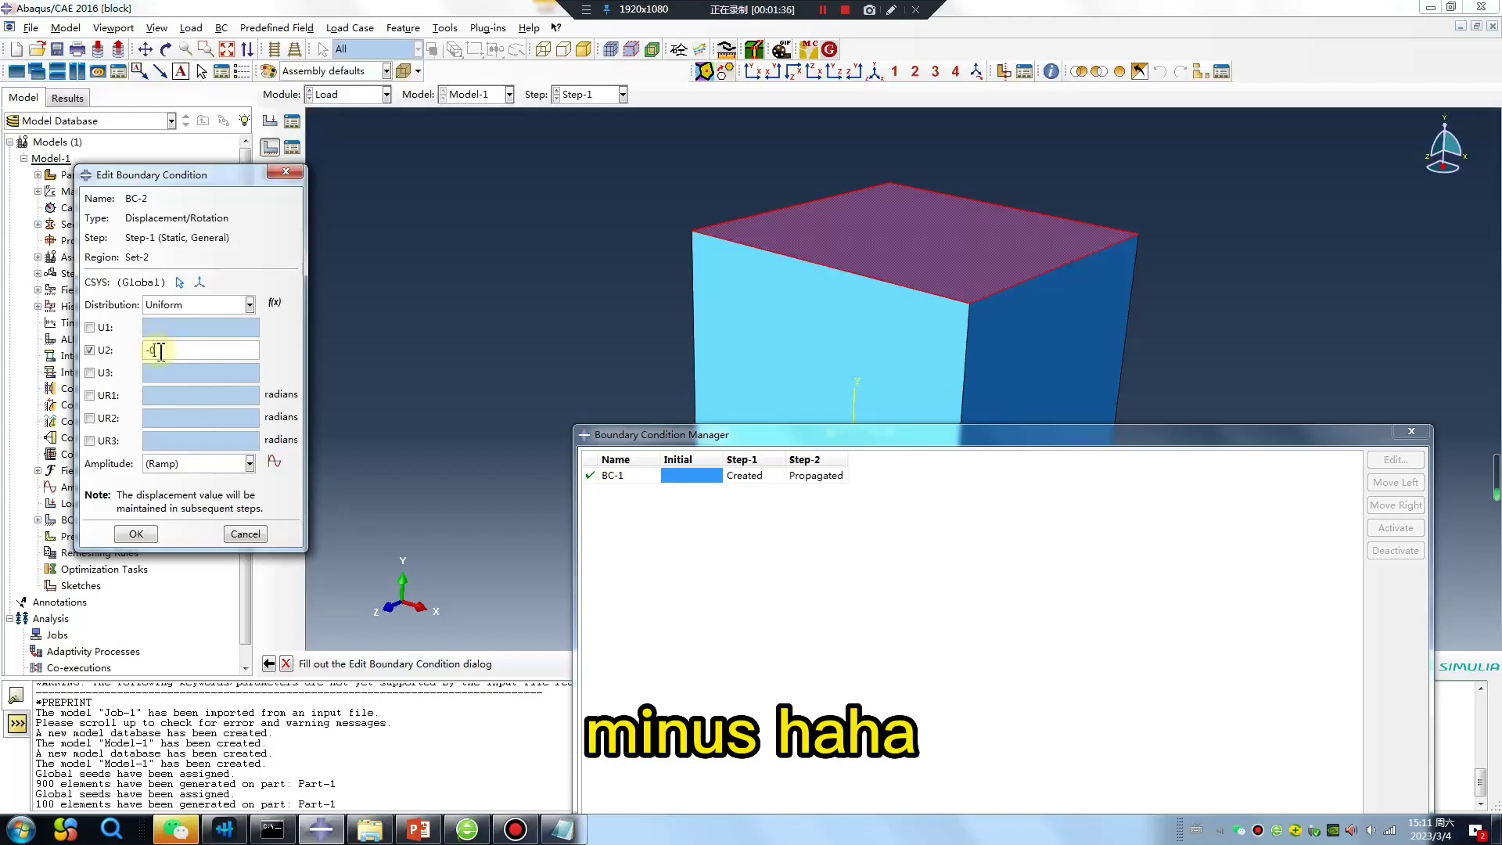
type(".5")
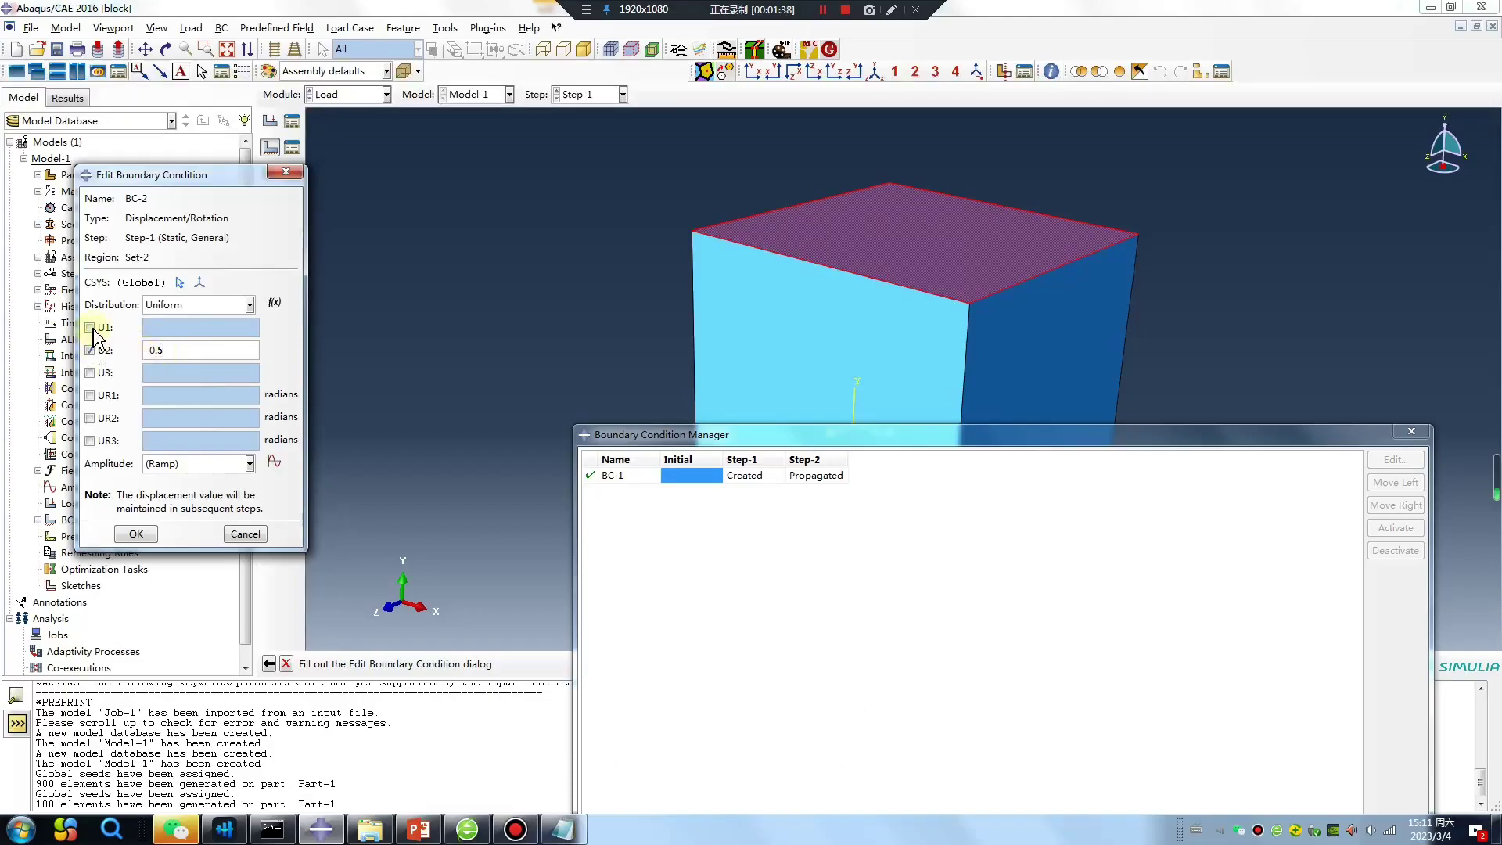
left_click(89, 327)
left_click(89, 373)
left_click(89, 395)
left_click(90, 417)
left_click(89, 440)
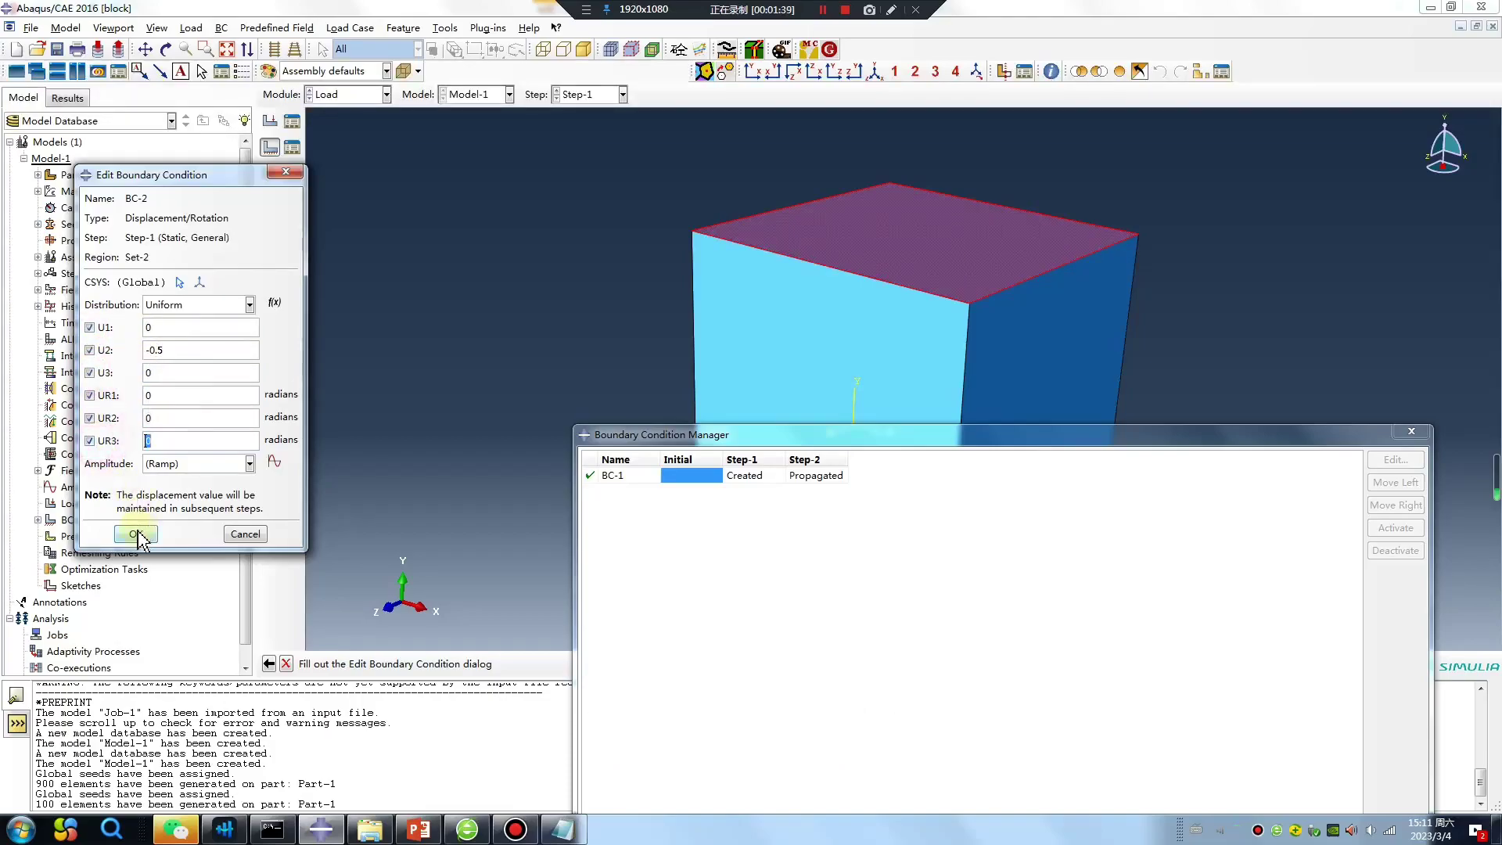
left_click(138, 535)
Remove the minus sign from BC-2's U2 in Step-2 so the top face moves upward
left_click(818, 492)
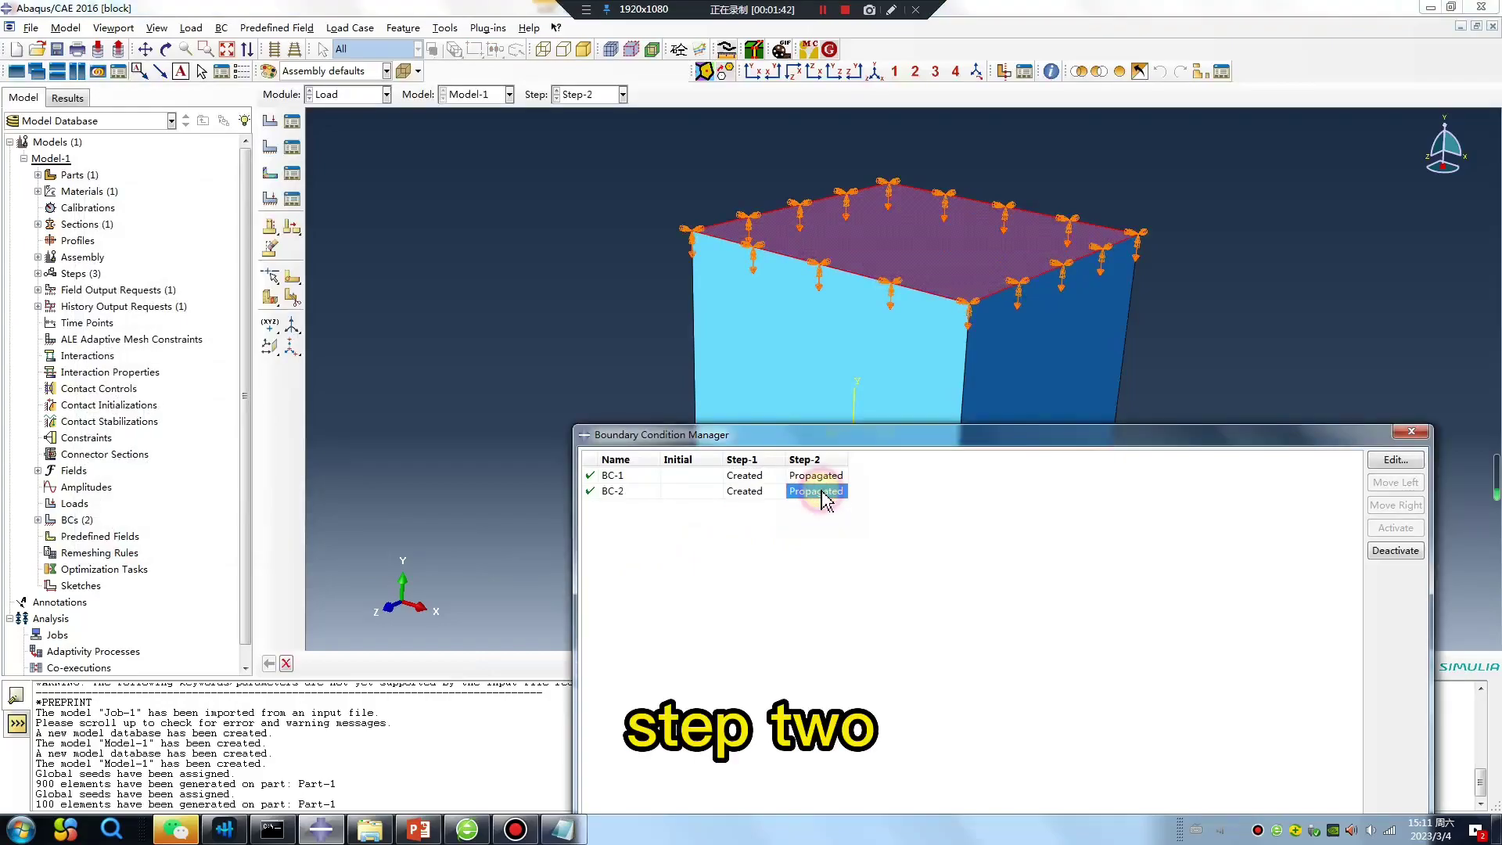
double_click(817, 492)
left_click(167, 371)
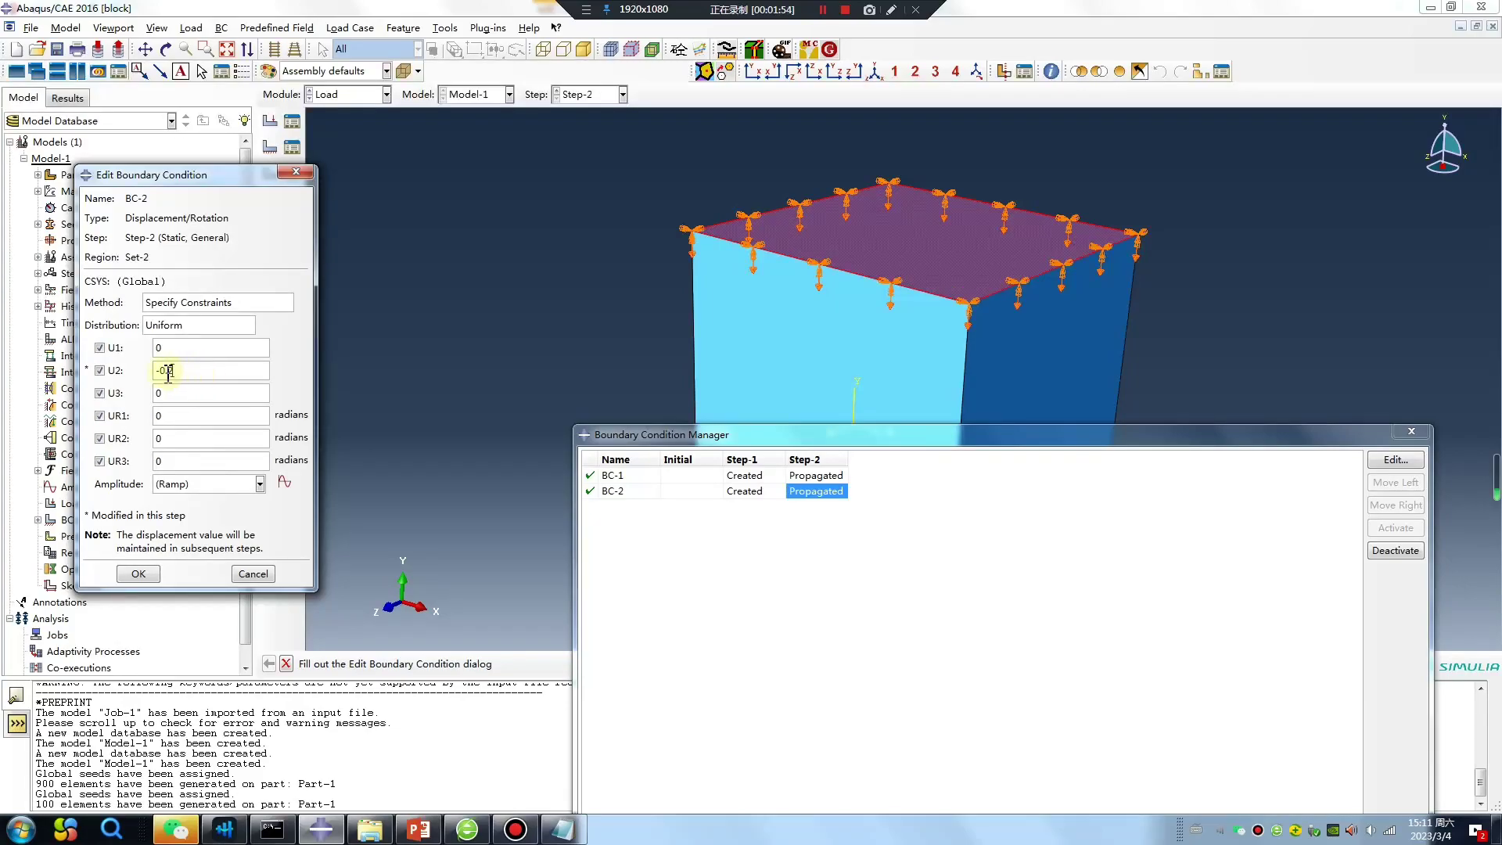
left_click_drag(161, 371, 141, 374)
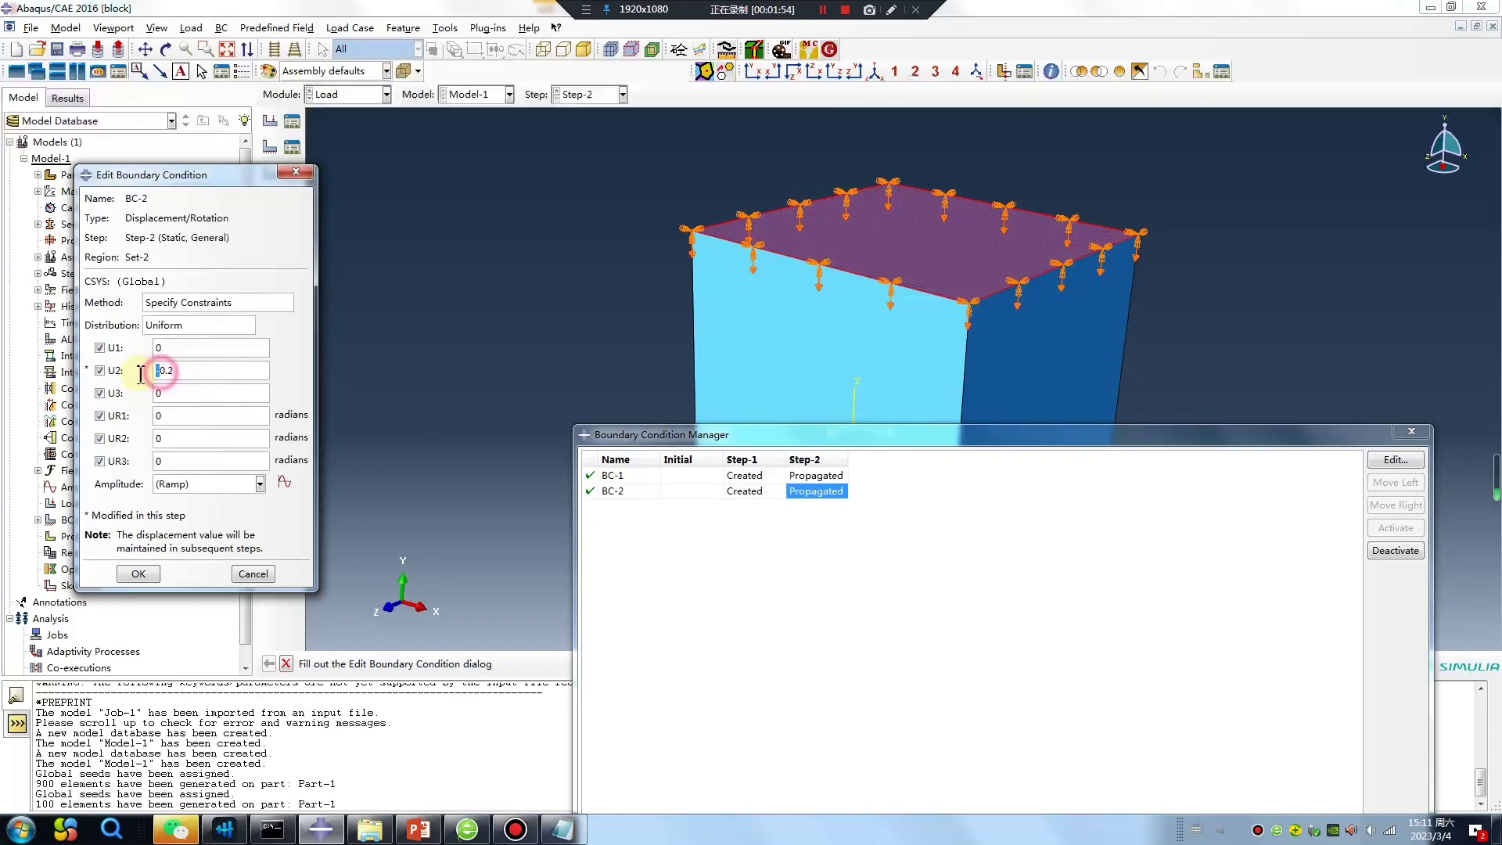
left_click(139, 575)
left_click(1414, 431)
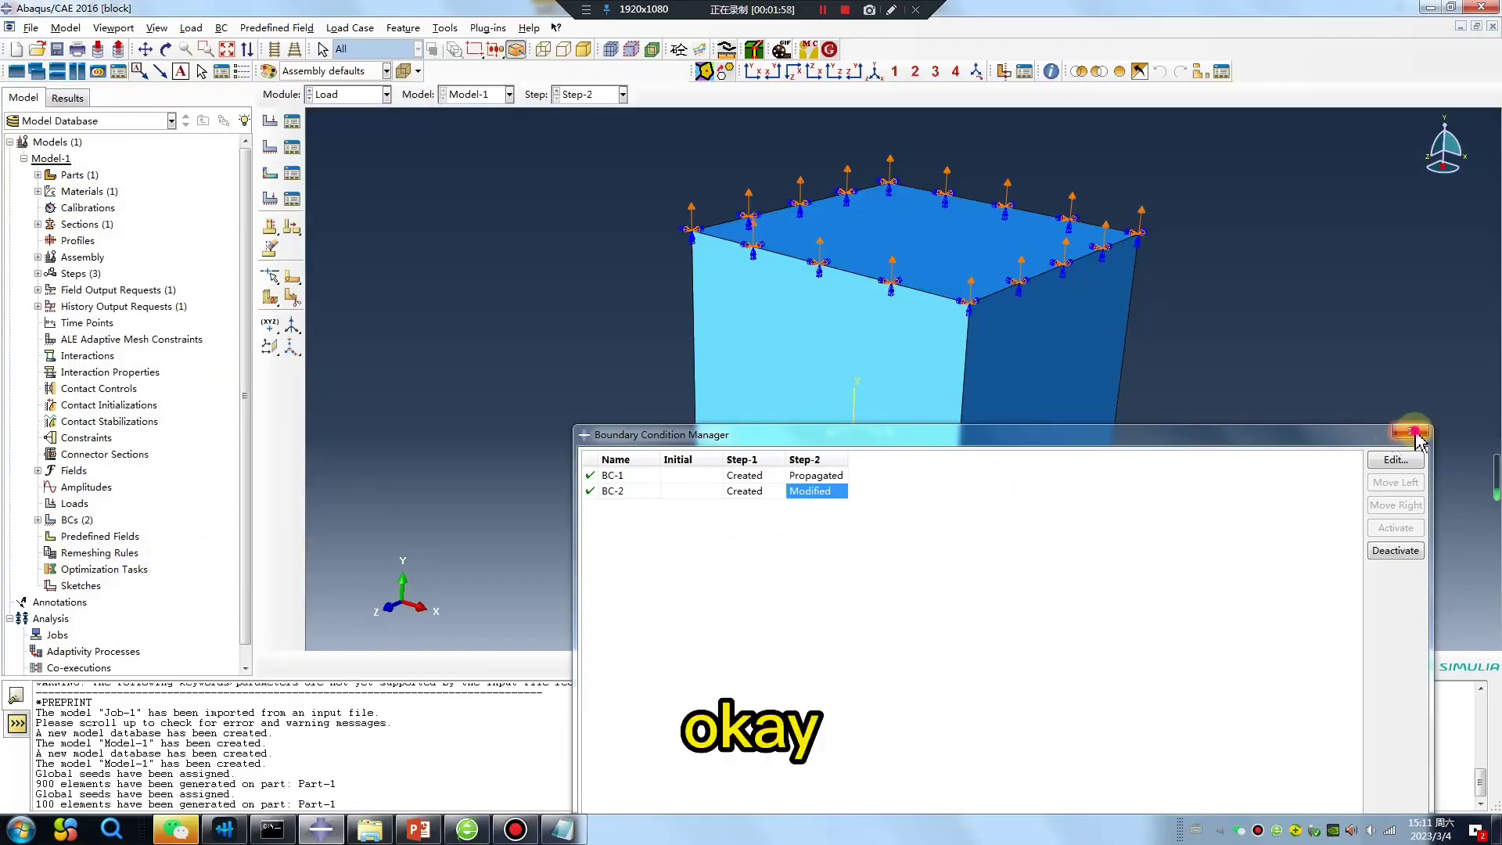
left_click(337, 94)
Create Job-1 set to run on 2 processors
left_click(344, 248)
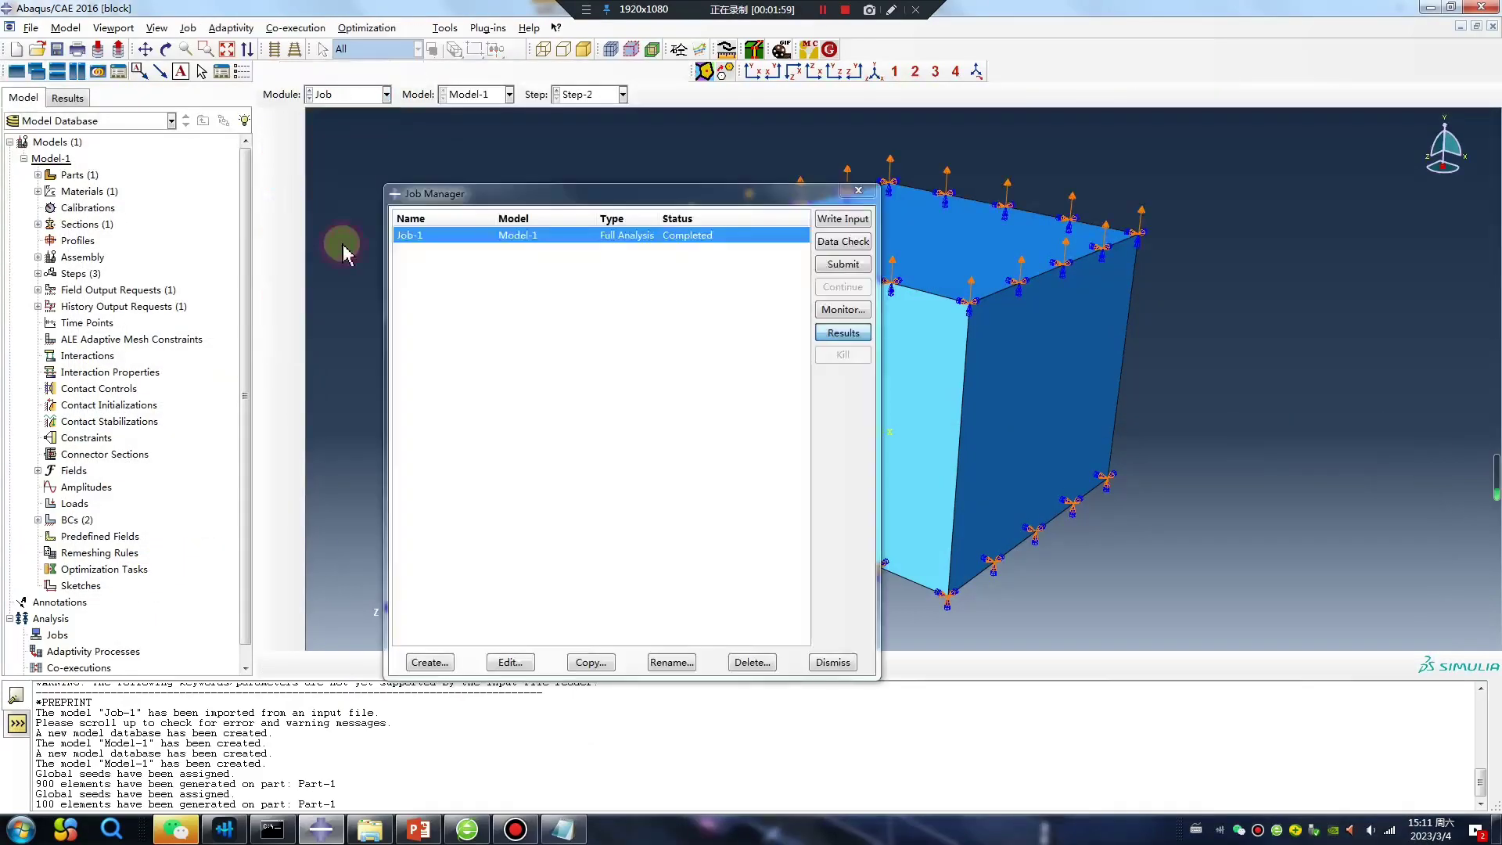
left_click(429, 662)
left_click(694, 587)
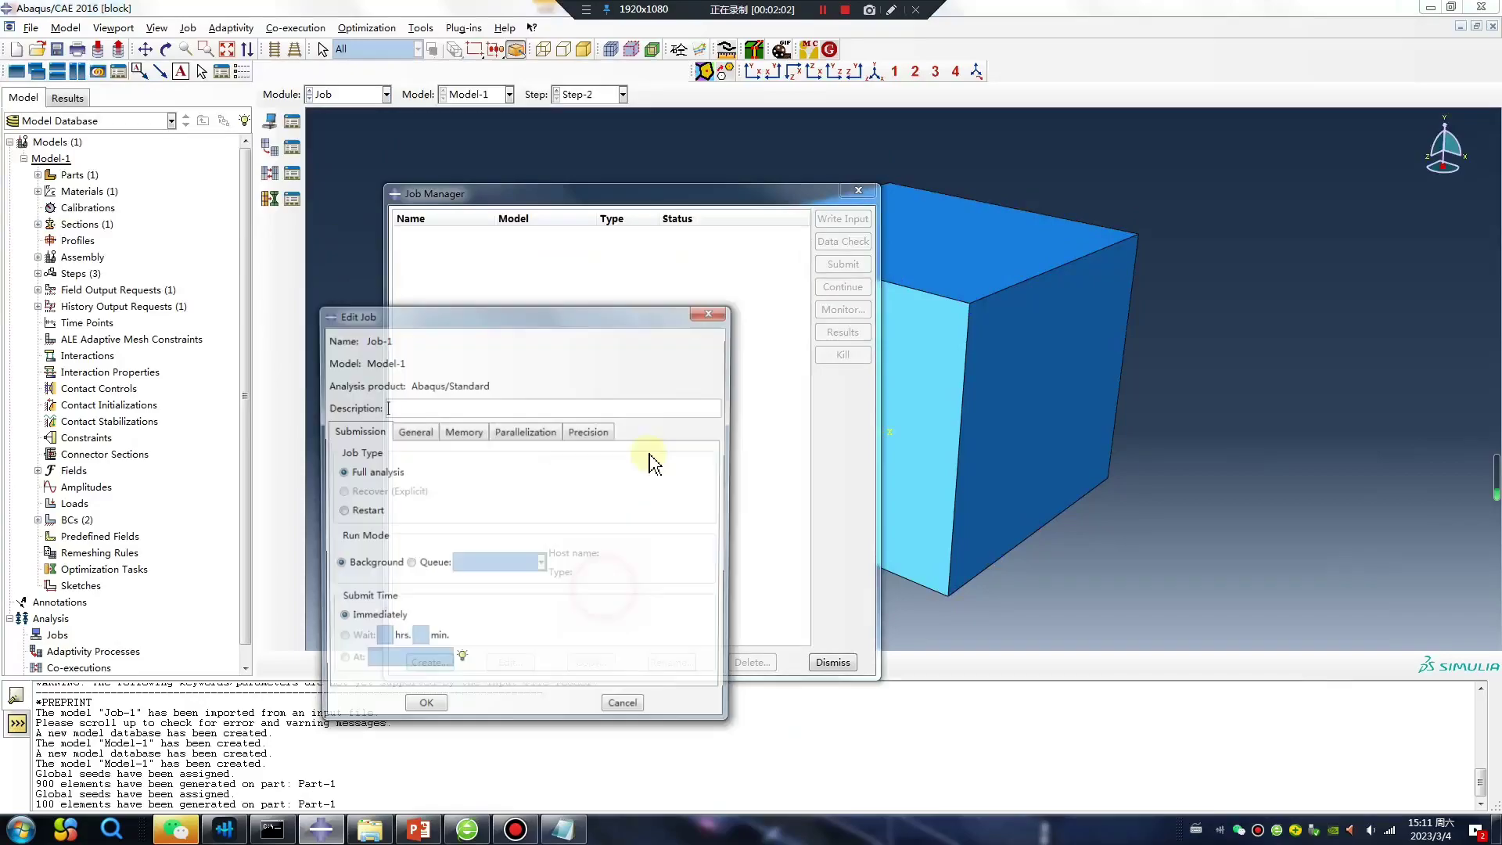
left_click(525, 432)
left_click(336, 454)
left_click(489, 450)
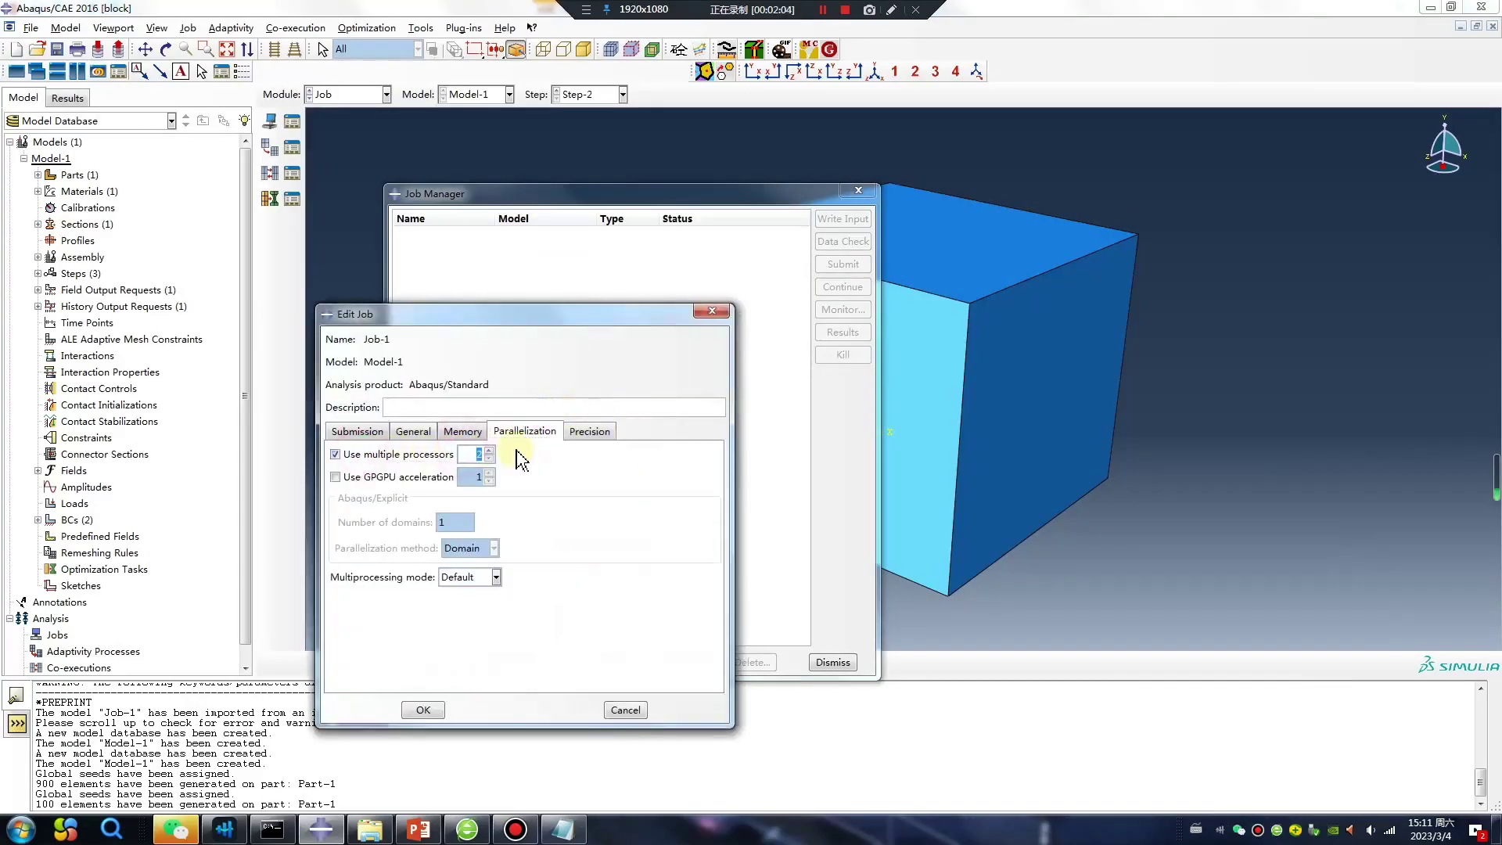
left_click(424, 709)
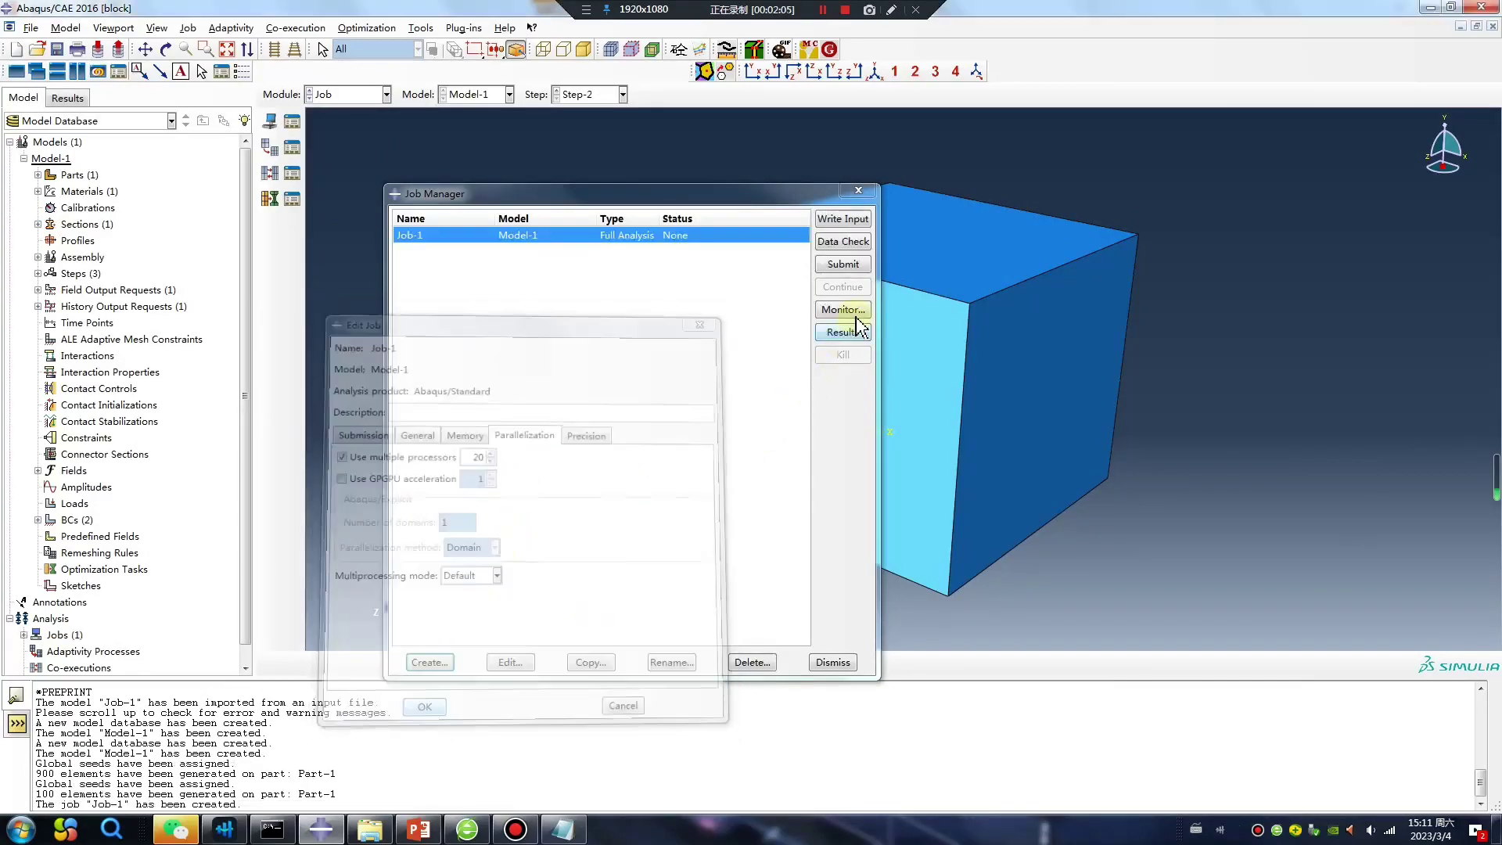
Submit Job-1, overwriting old files, plot the S, Mises contour, and bring up odb_MaxMises.py
left_click(842, 265)
left_click(86, 472)
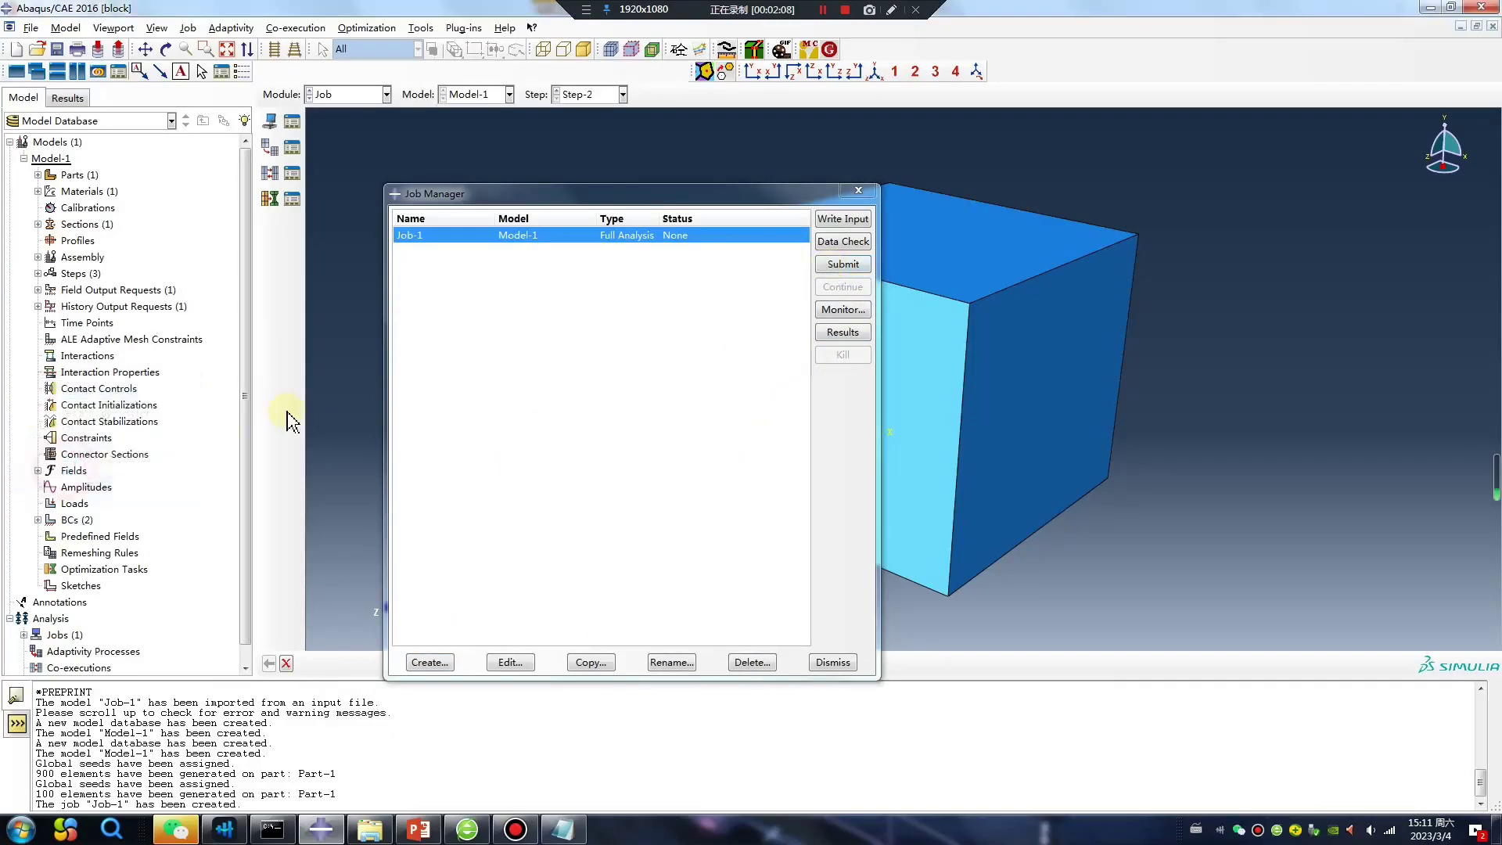
left_click(845, 333)
left_click(269, 194)
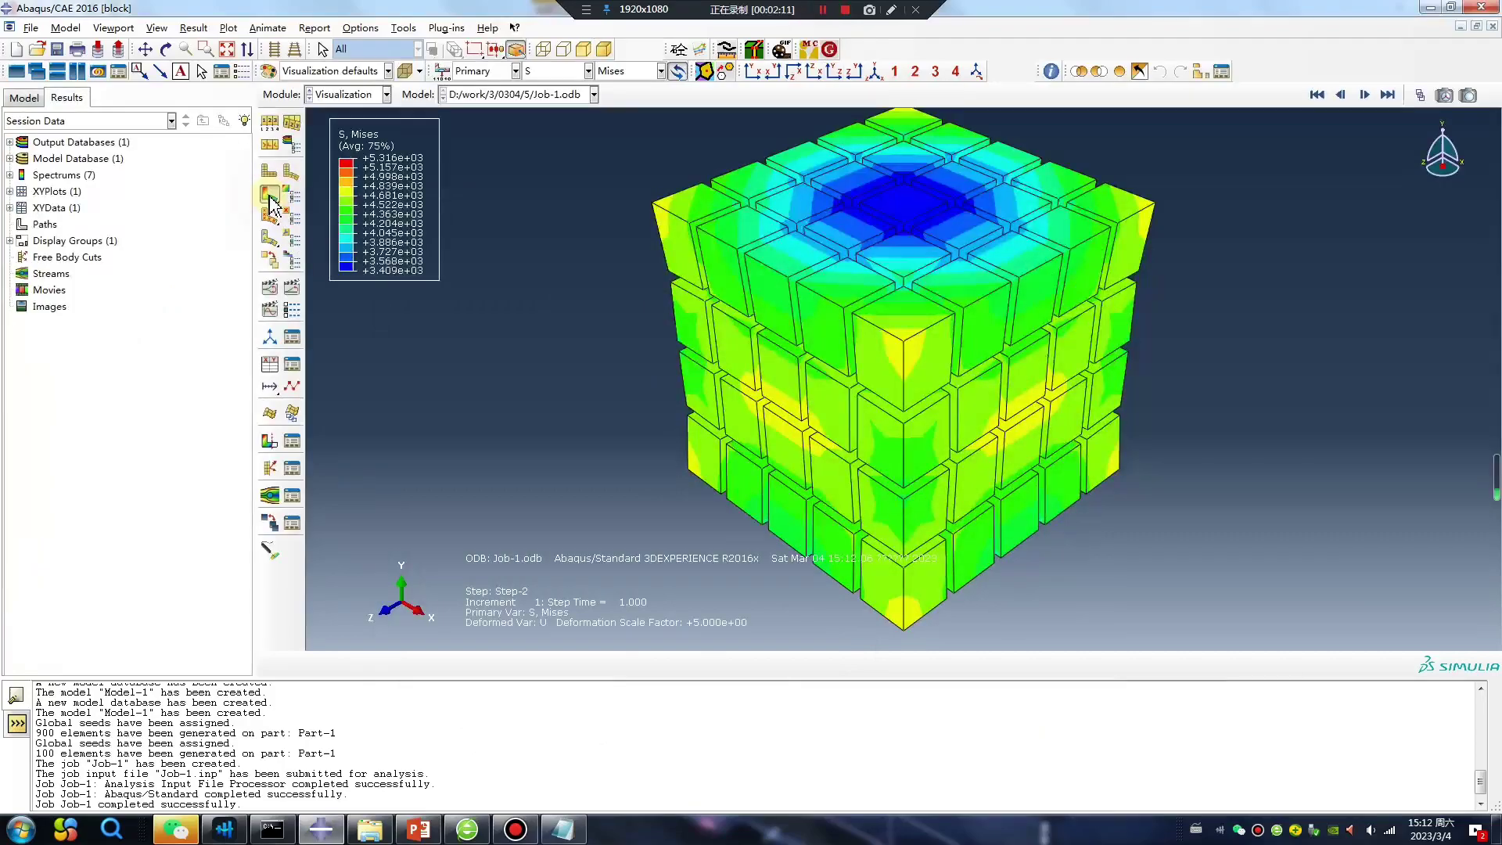
scroll(564, 457, "down", 4)
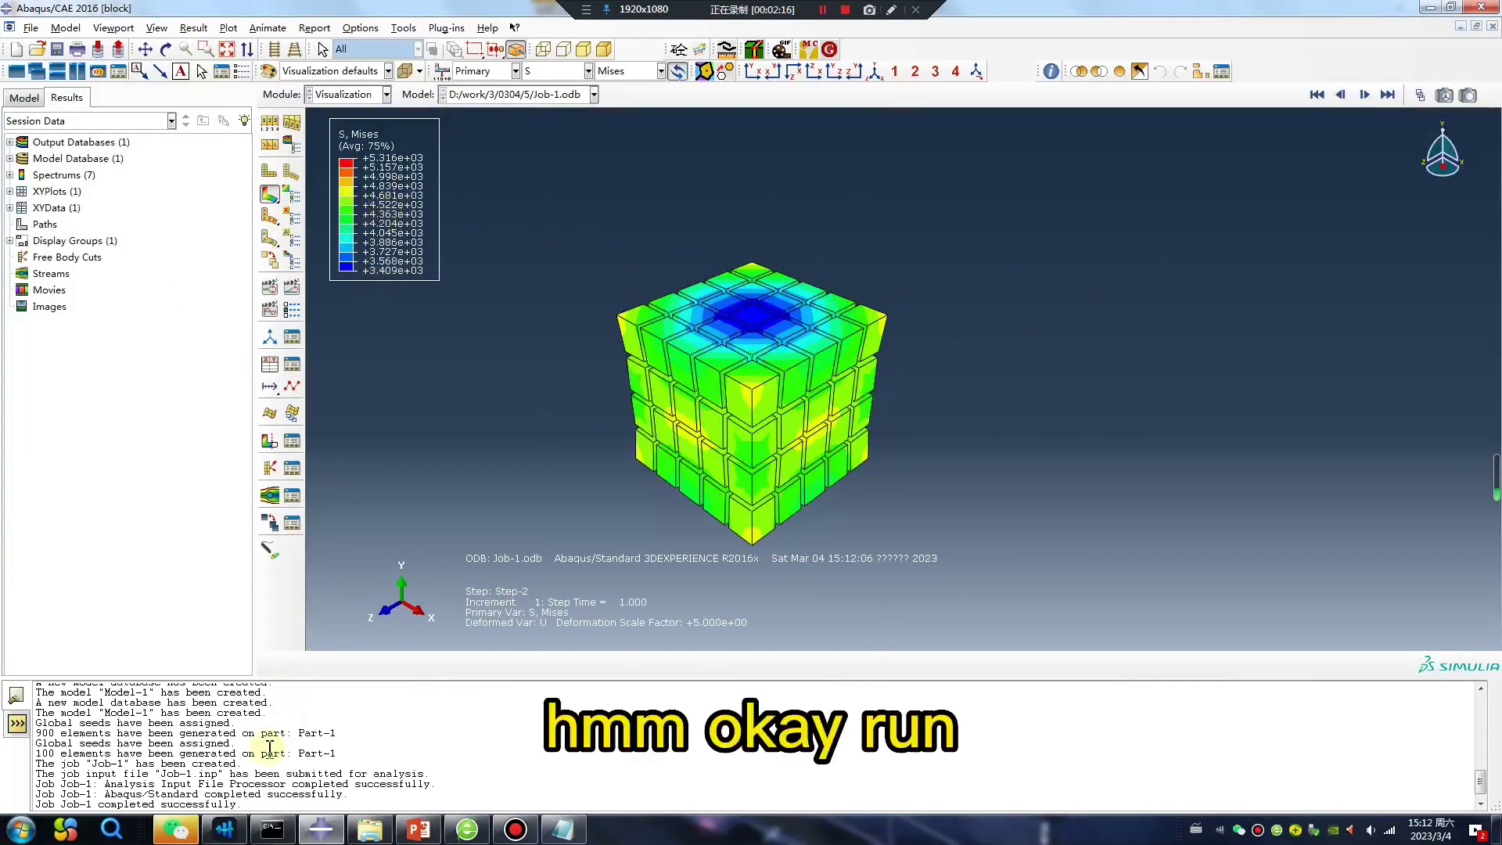
left_click(563, 829)
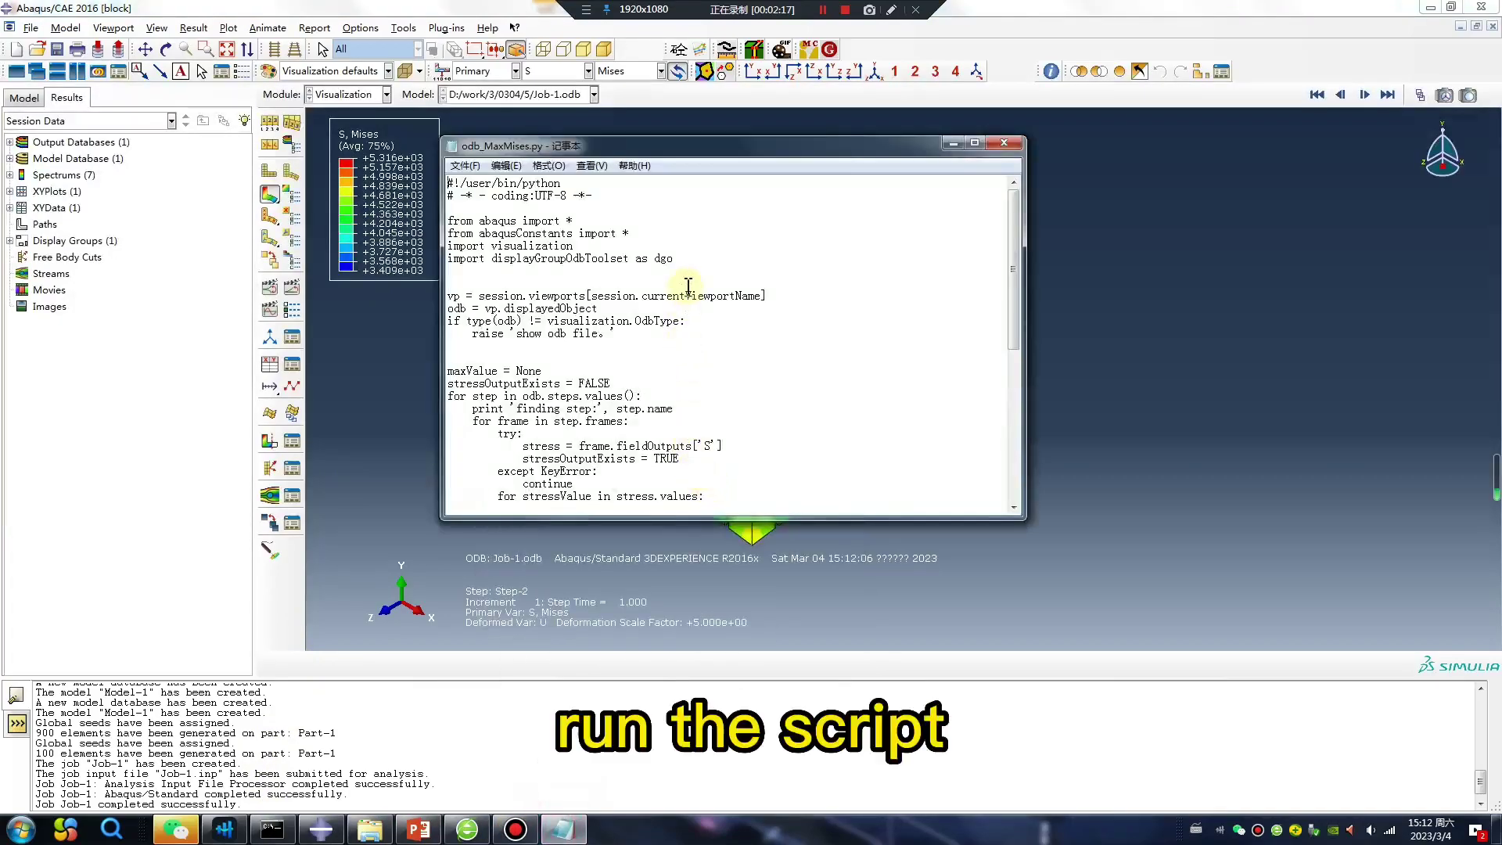
Copy the whole odb_MaxMises.py script into the Abaqus Python command line and run it
left_click_drag(1025, 517, 1217, 740)
key("ctrl+a")
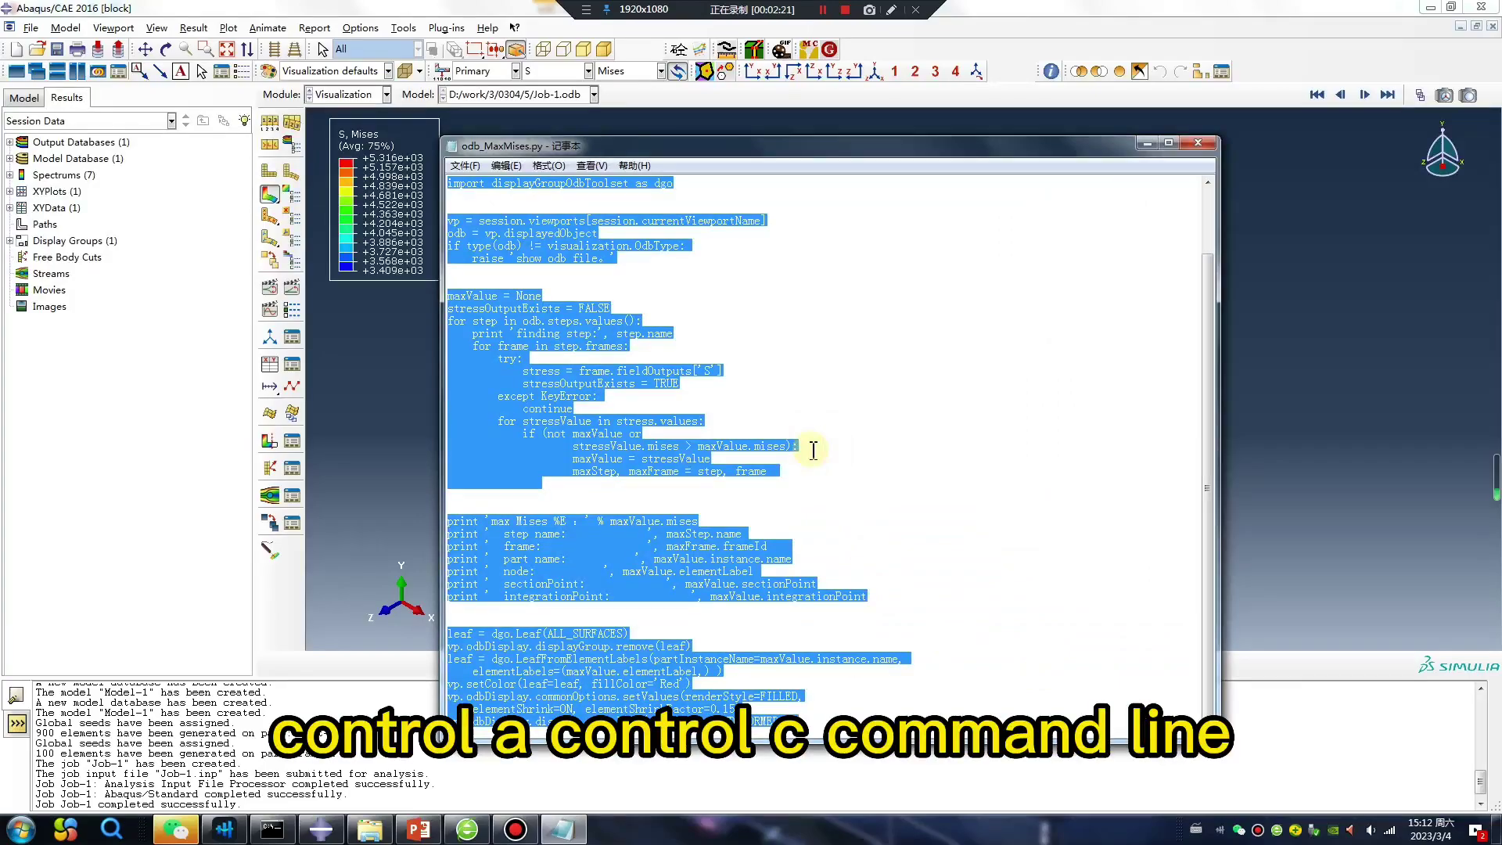
left_click(16, 724)
key("ctrl+v")
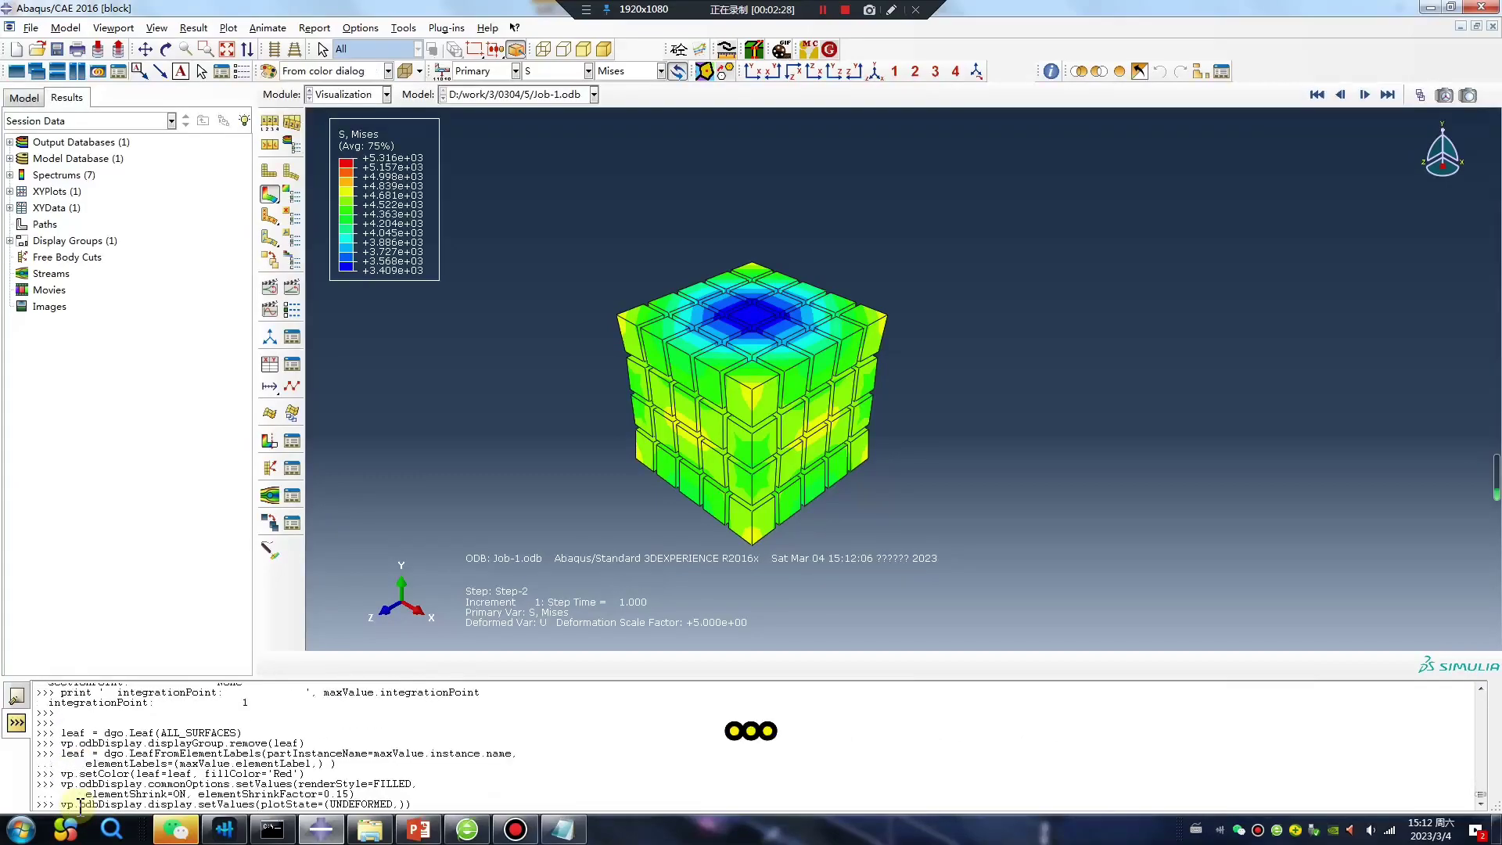
Enlarge the message area and highlight the printed Step-1 and frame 1 lines, then return to the odb_MaxMises.py script
left_click_drag(261, 676, 278, 537)
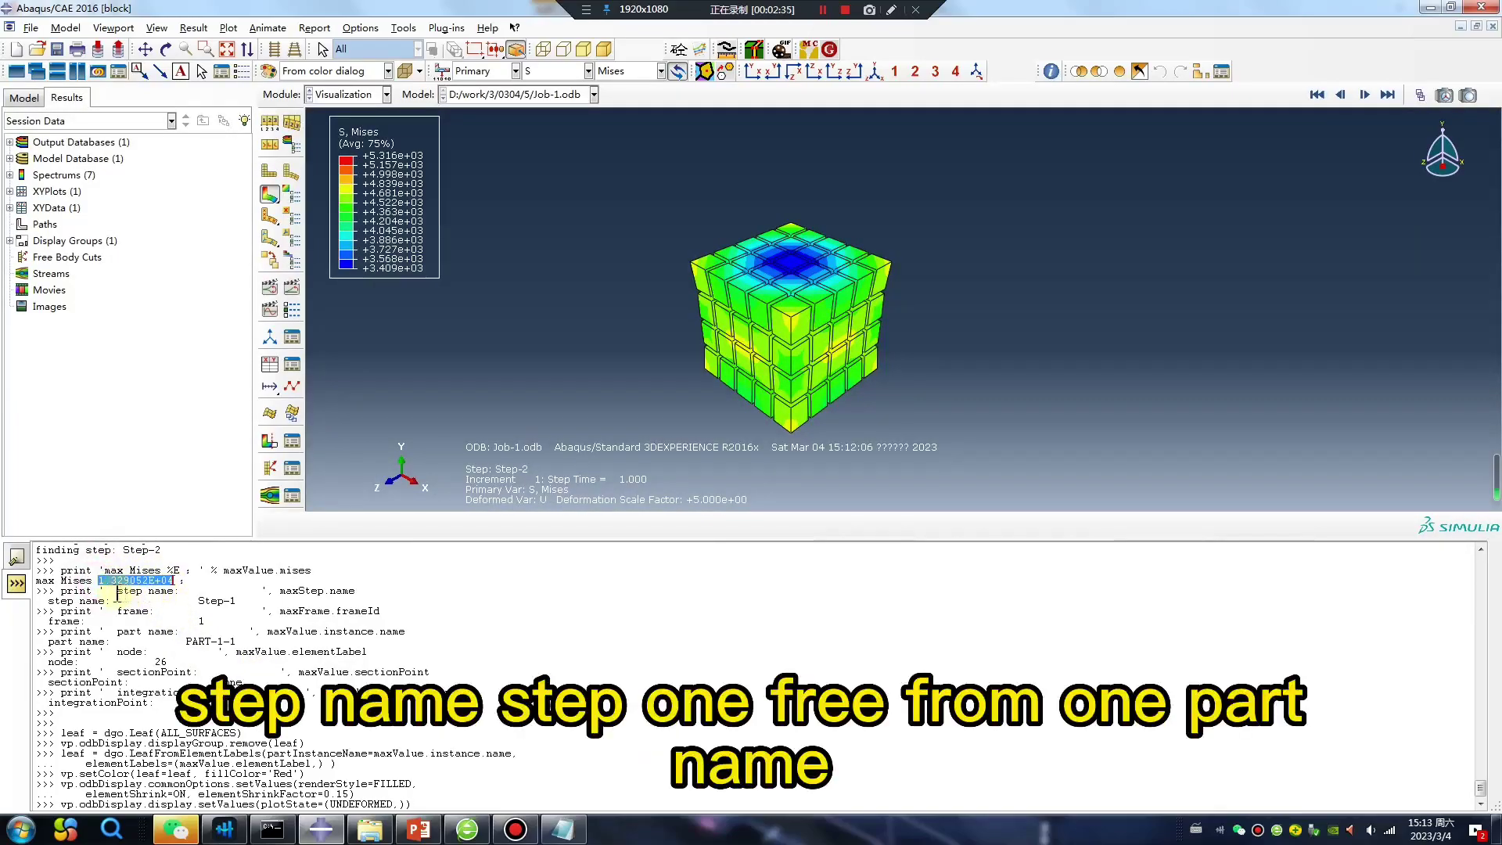
left_click_drag(116, 591, 247, 603)
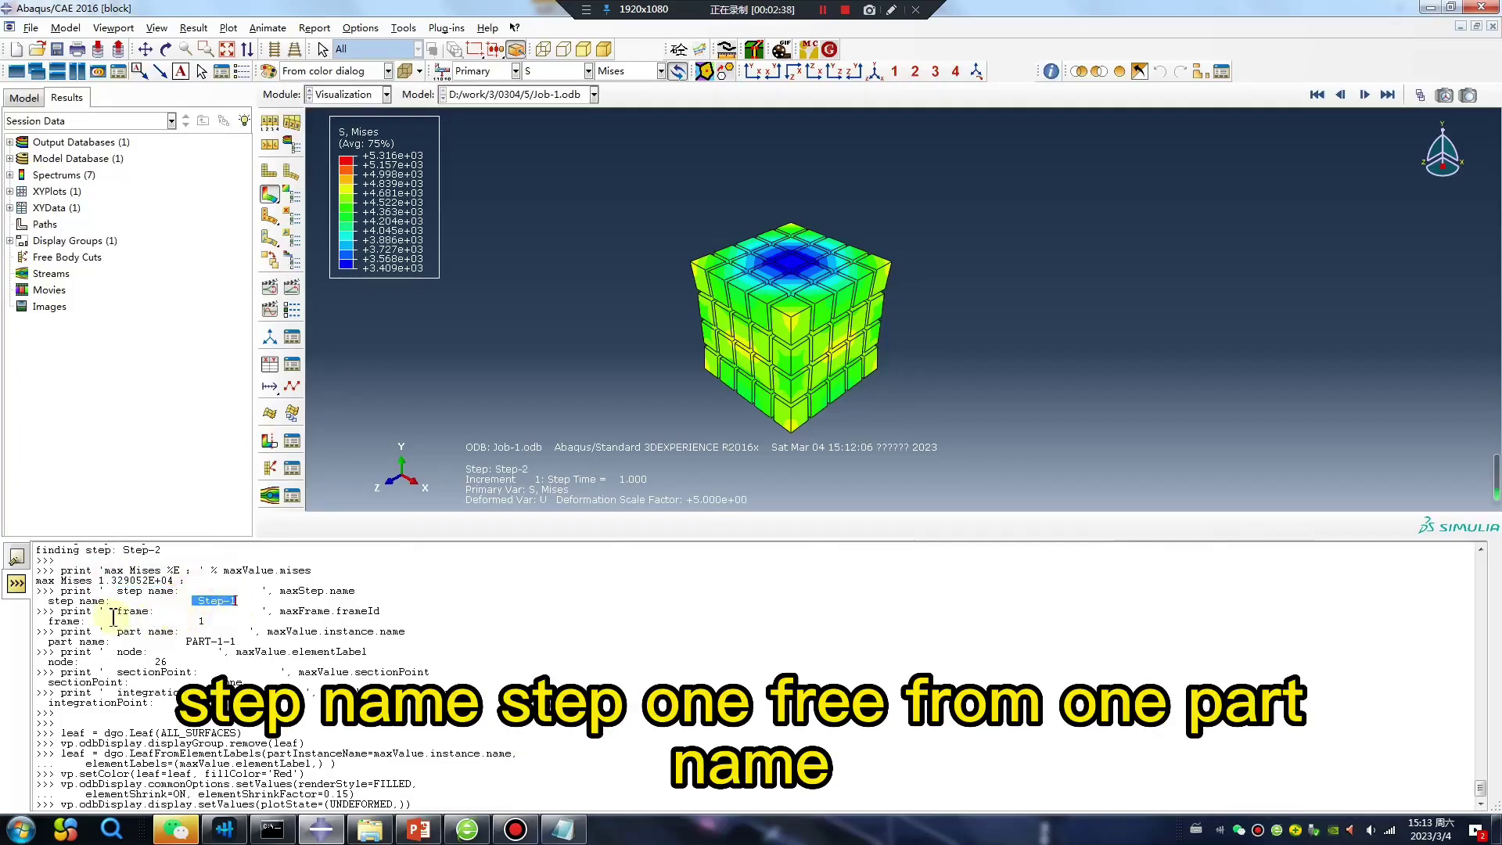
left_click_drag(113, 614, 238, 641)
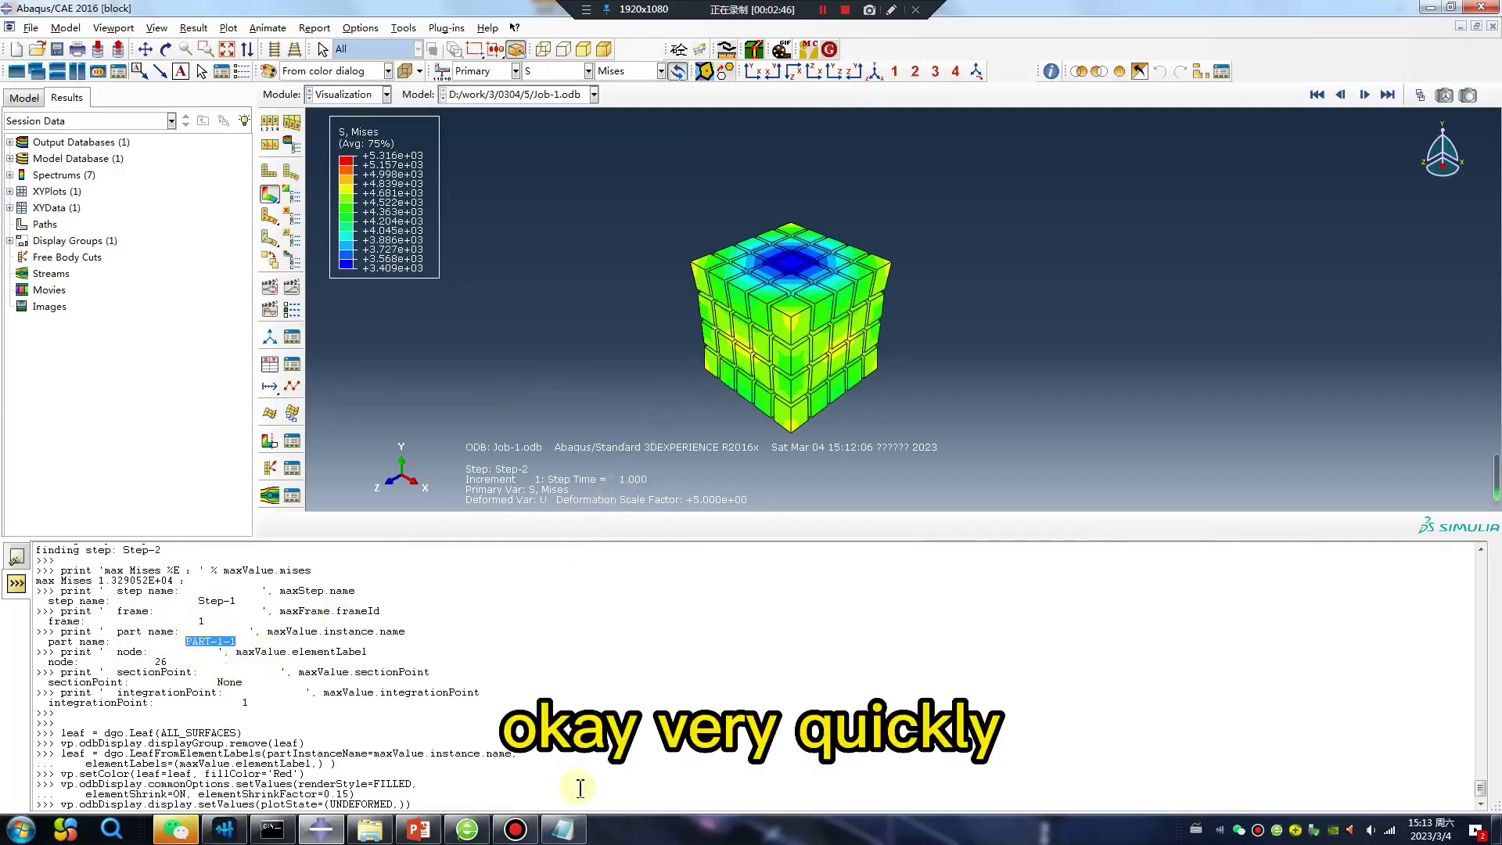
left_click(564, 830)
left_click(826, 505)
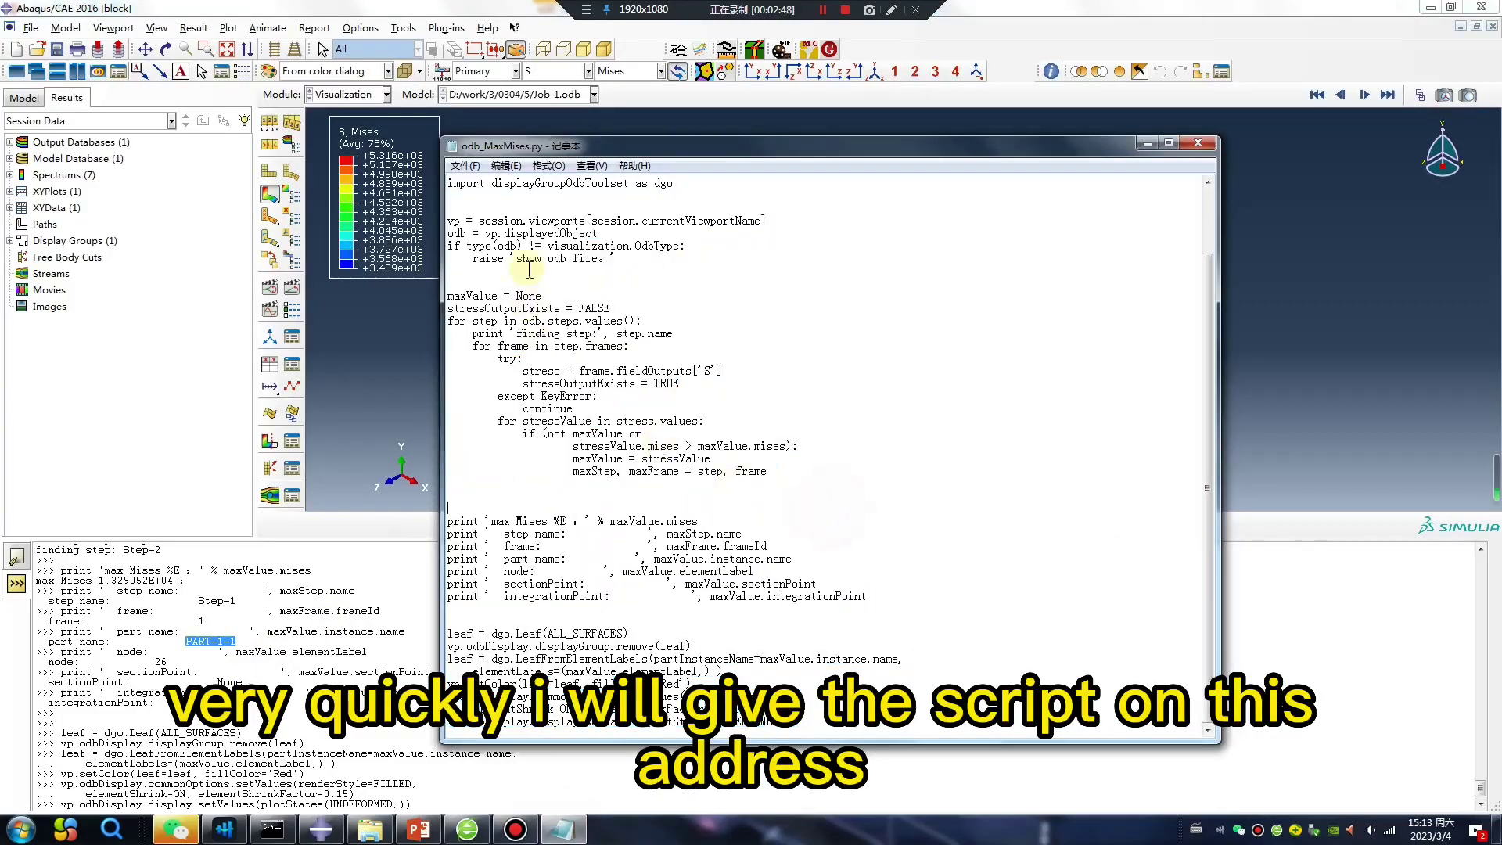
Show the Max-mises- GitHub repository and its web address, then minimize the browser for the slides
left_click(467, 829)
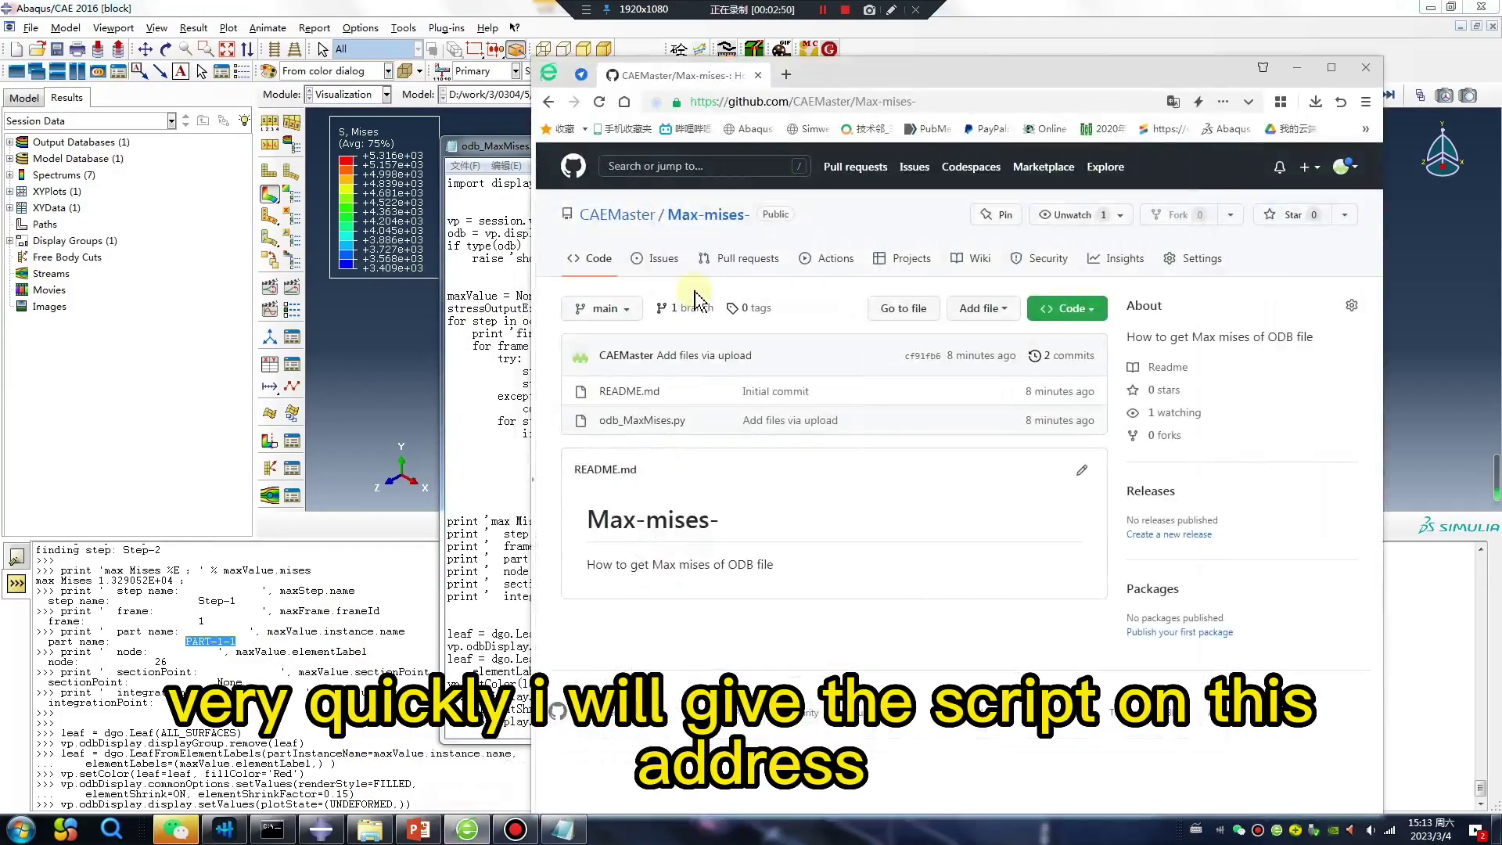
left_click(937, 103)
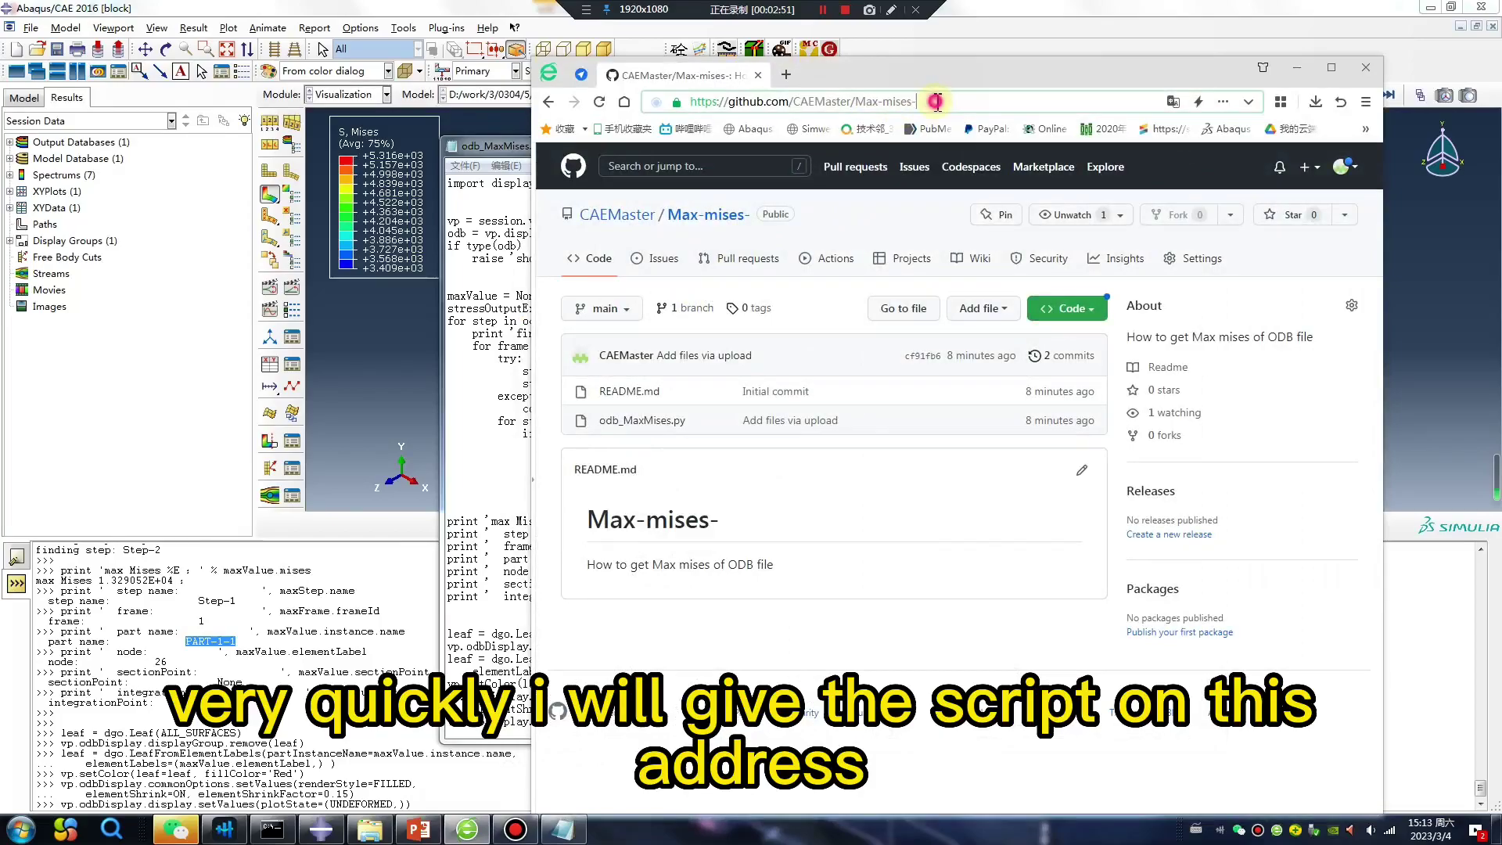
left_click(1298, 67)
left_click(419, 830)
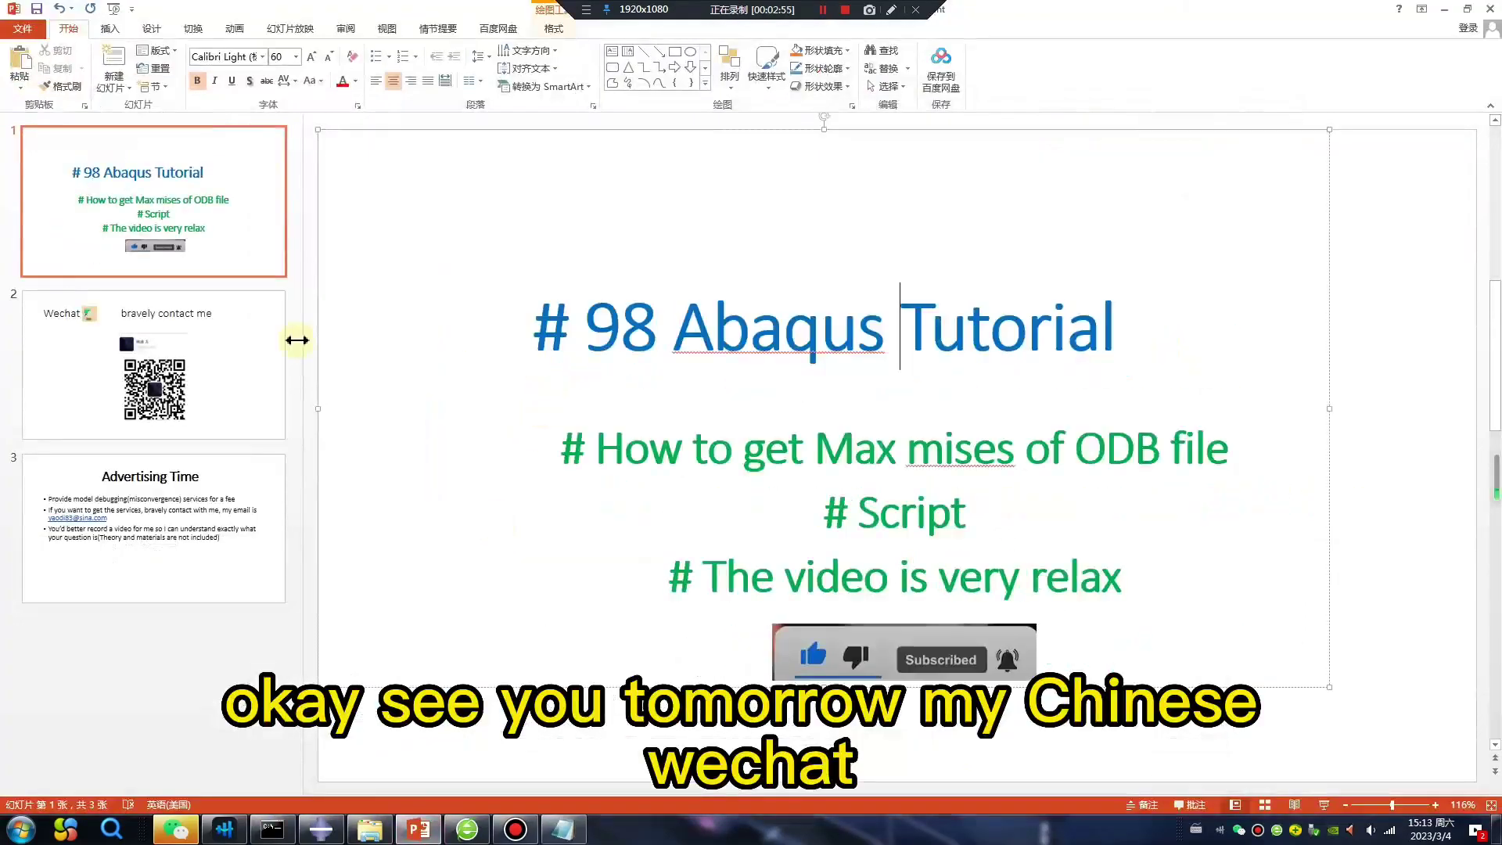
Move past the WeChat contact slide to slide 3, 'Advertising Time'
left_click(228, 378)
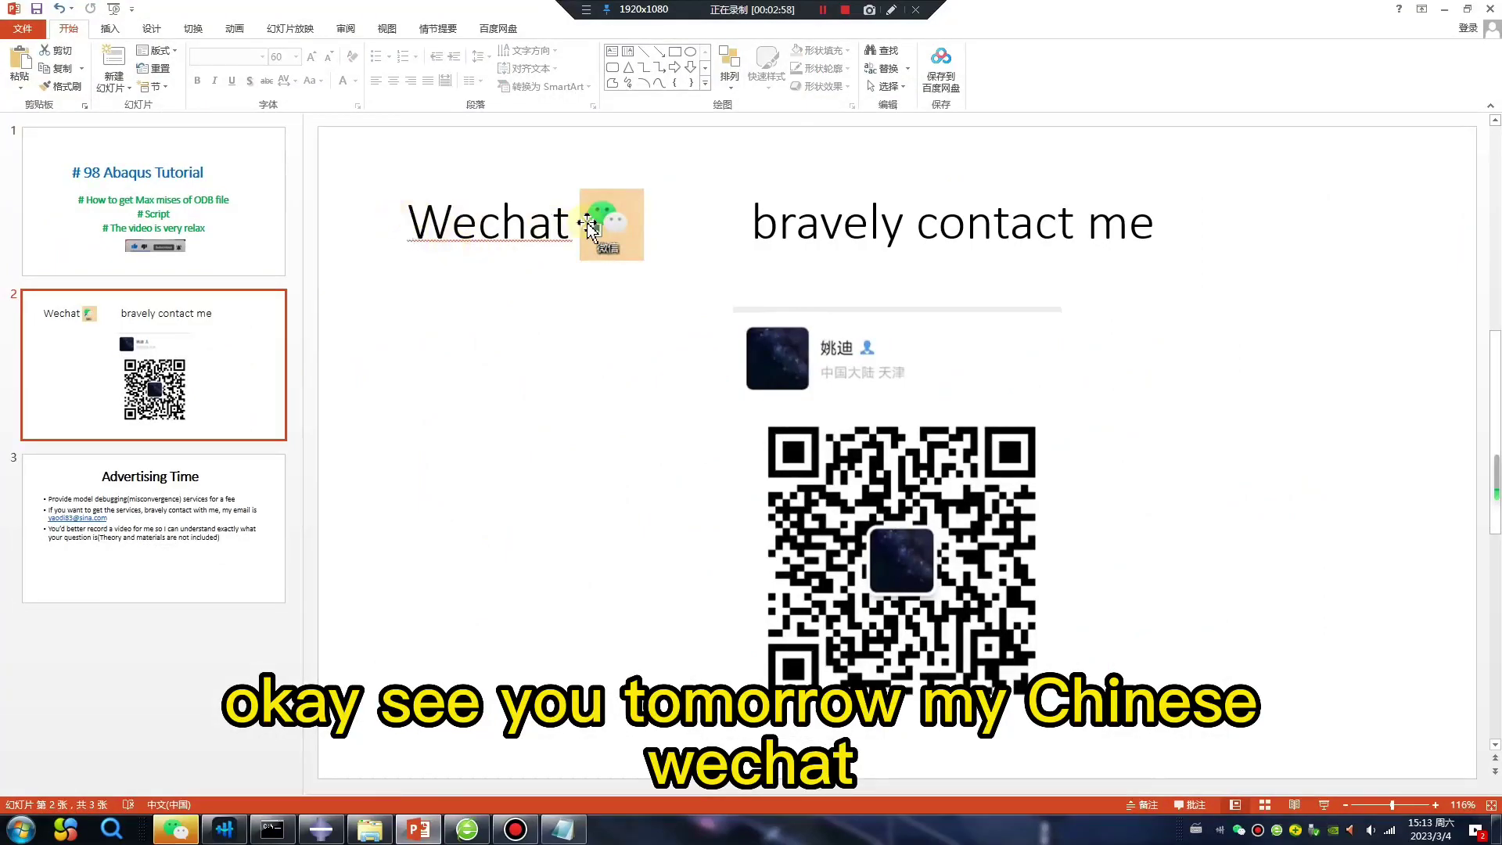
left_click(168, 573)
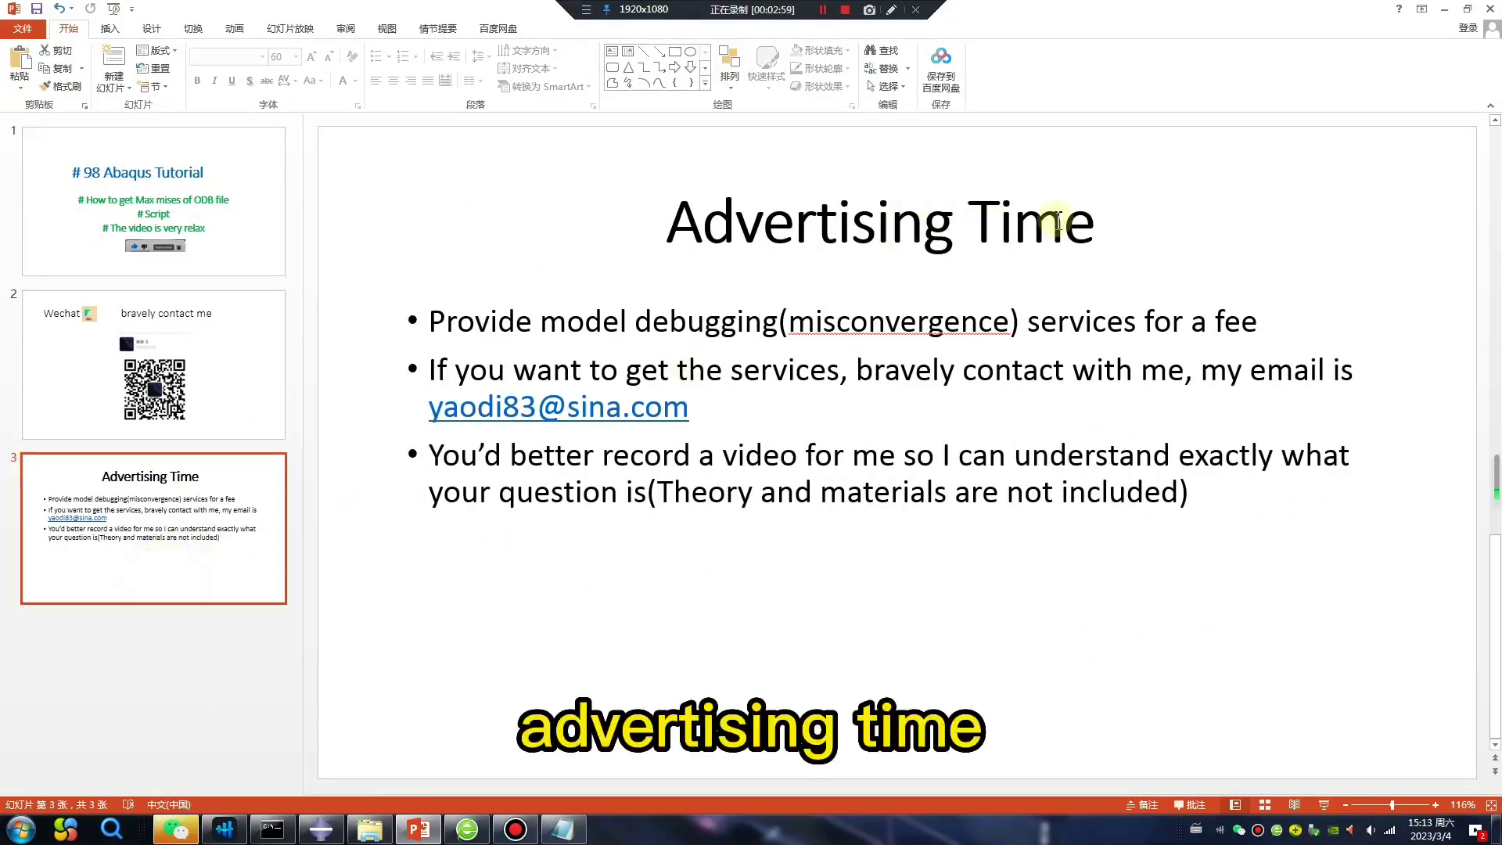